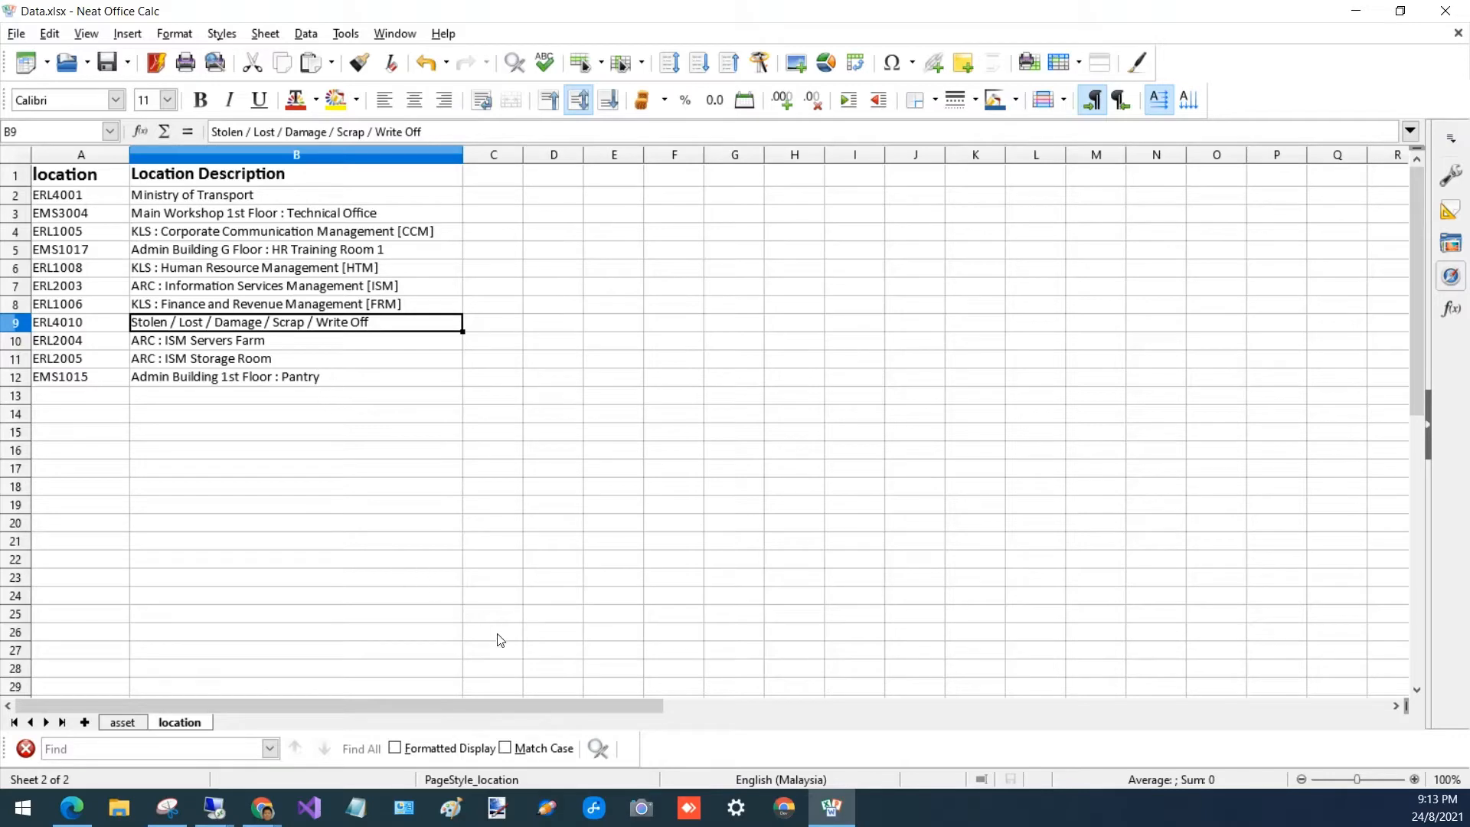
- Switch to the AutoTrack main page in Chrome and open the Location Import page from the setup functions
{"action": "mouse_move", "coordinate": [262, 808]}
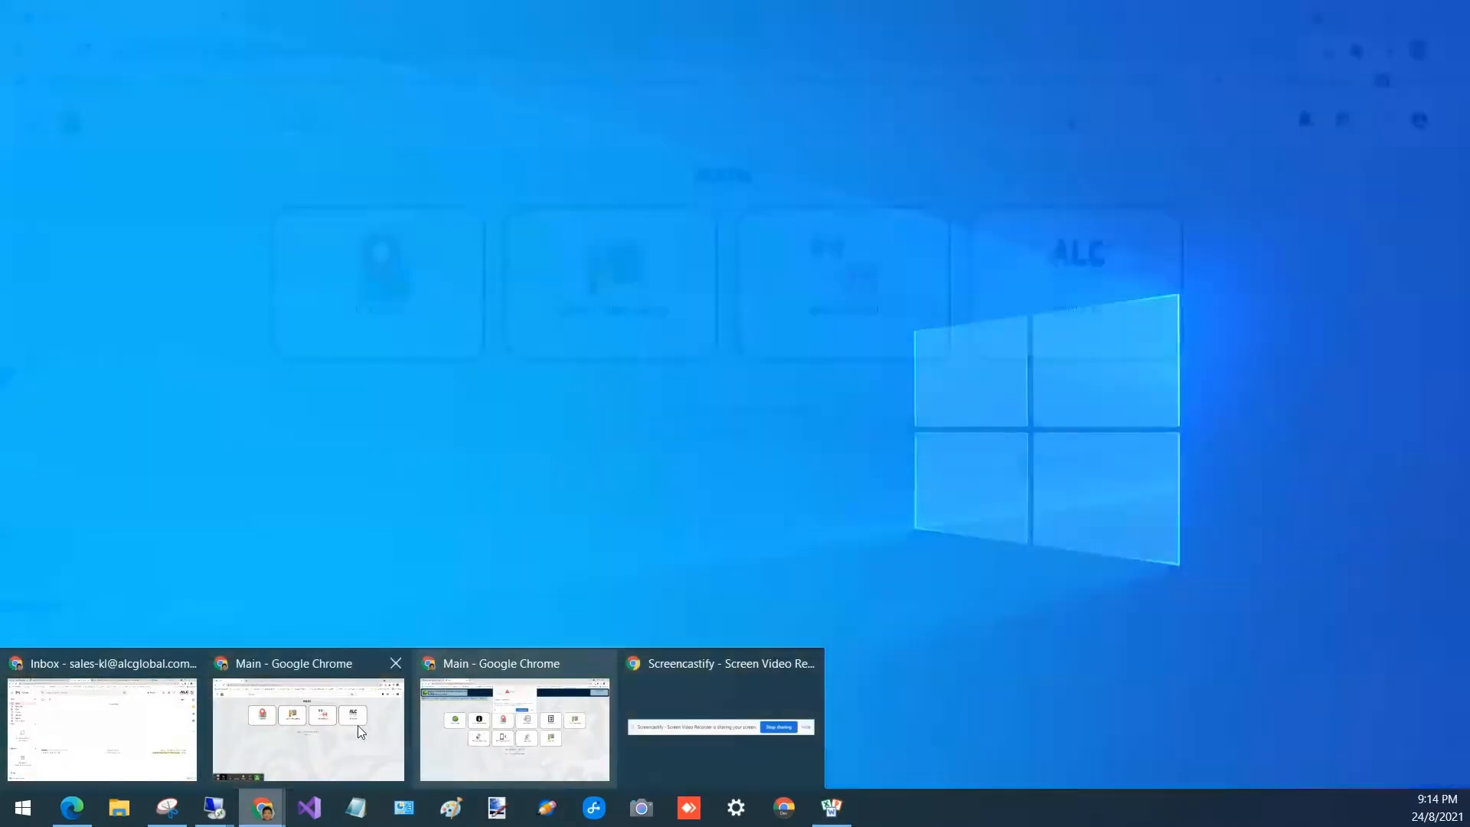
{"action": "left_click", "coordinate": [357, 725]}
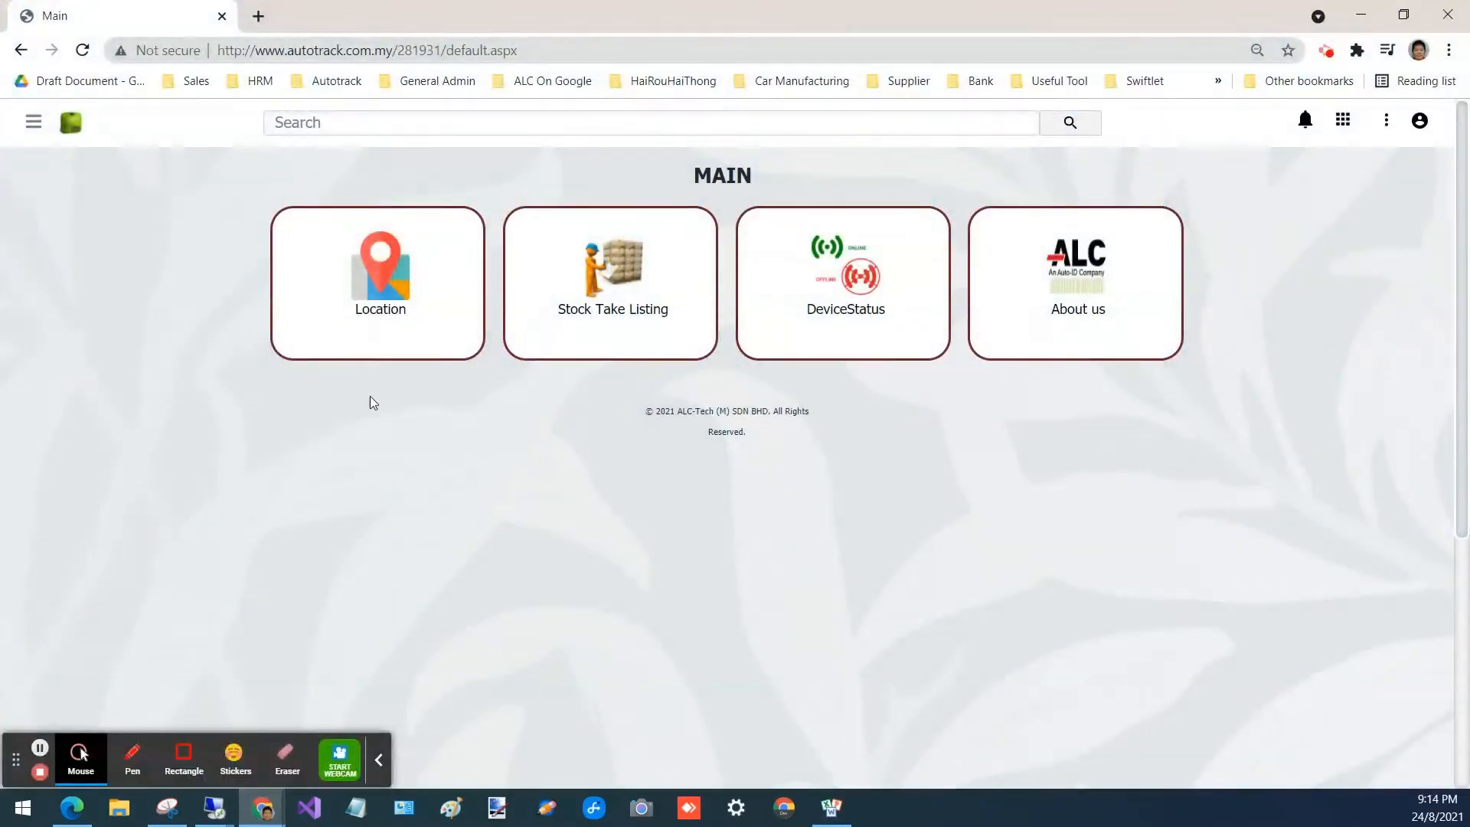
{"action": "left_click", "coordinate": [30, 124]}
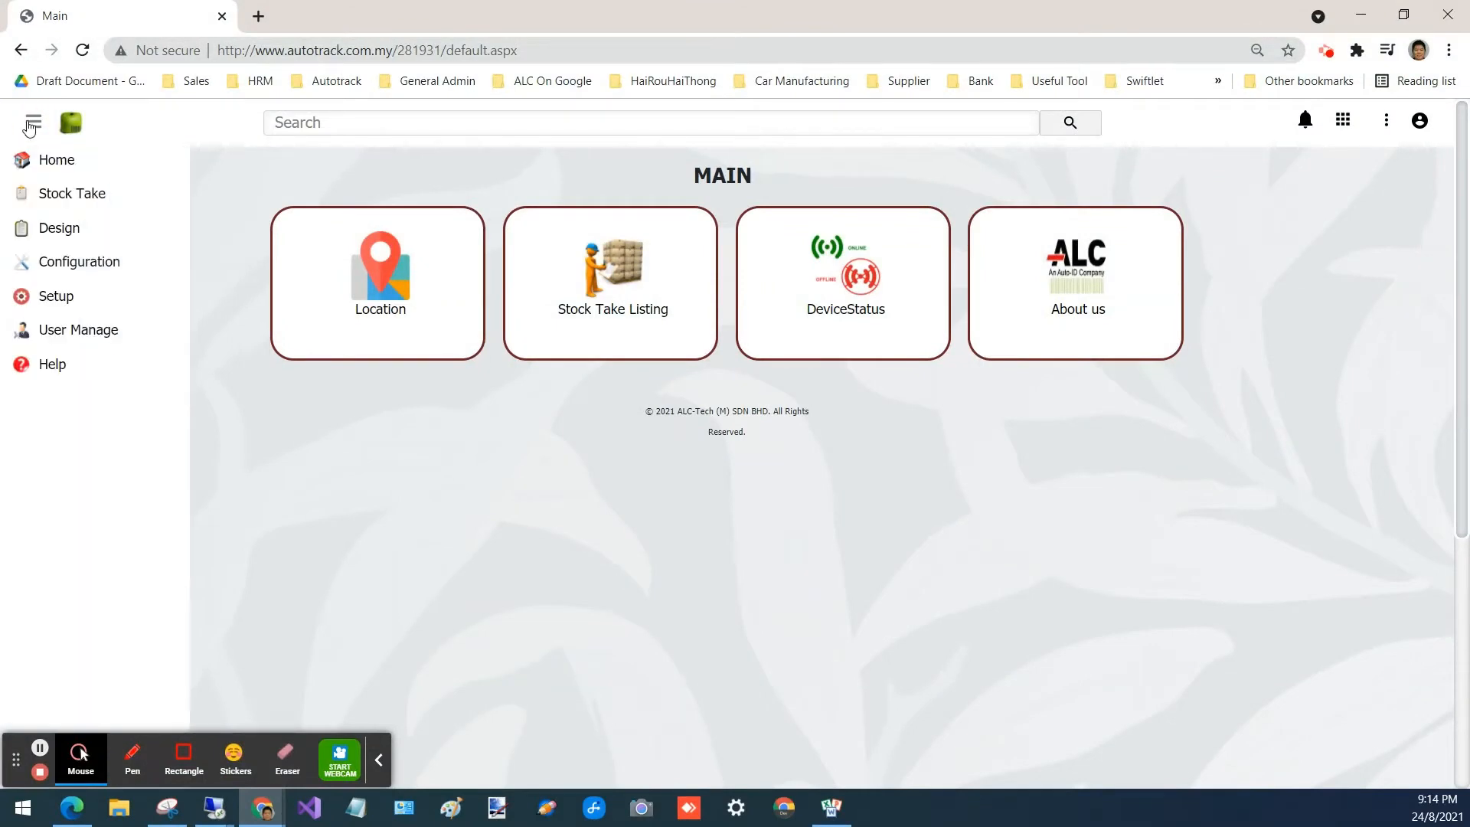
{"action": "left_click", "coordinate": [66, 303]}
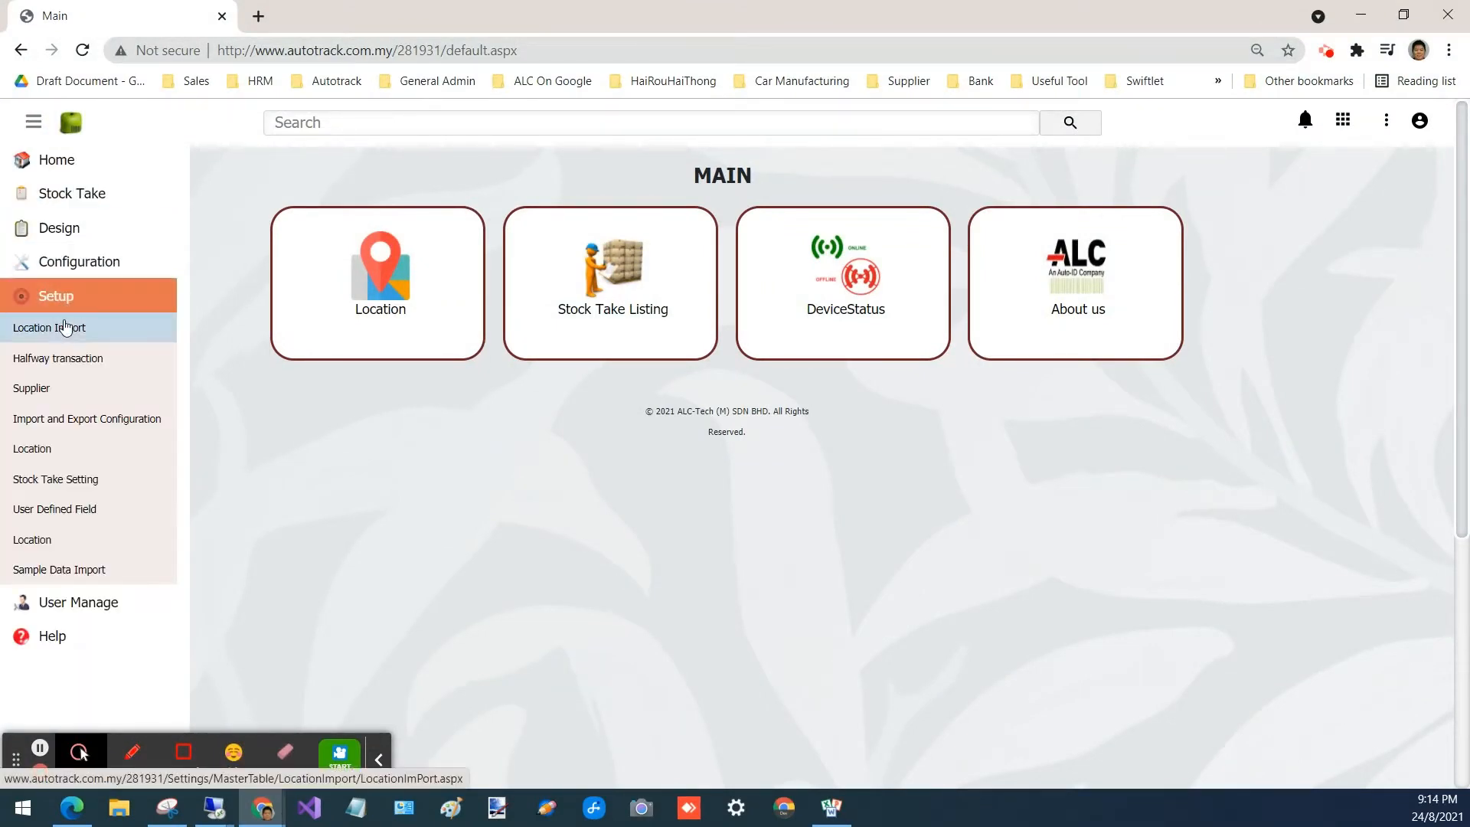
{"action": "left_click", "coordinate": [63, 328]}
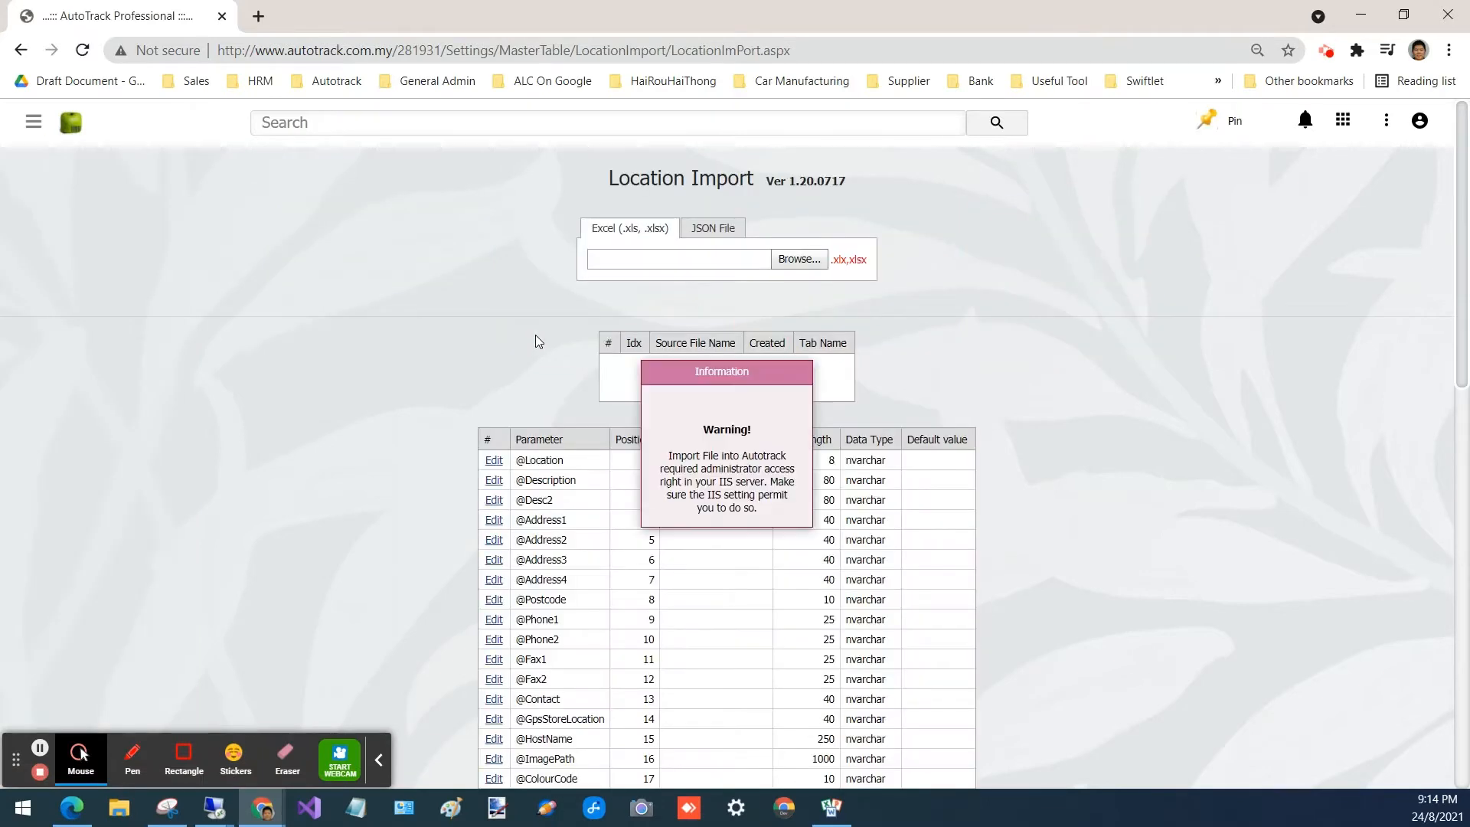
- Upload the Excel workbook Data.xlsx as the source file for the location import
{"action": "left_click", "coordinate": [799, 258]}
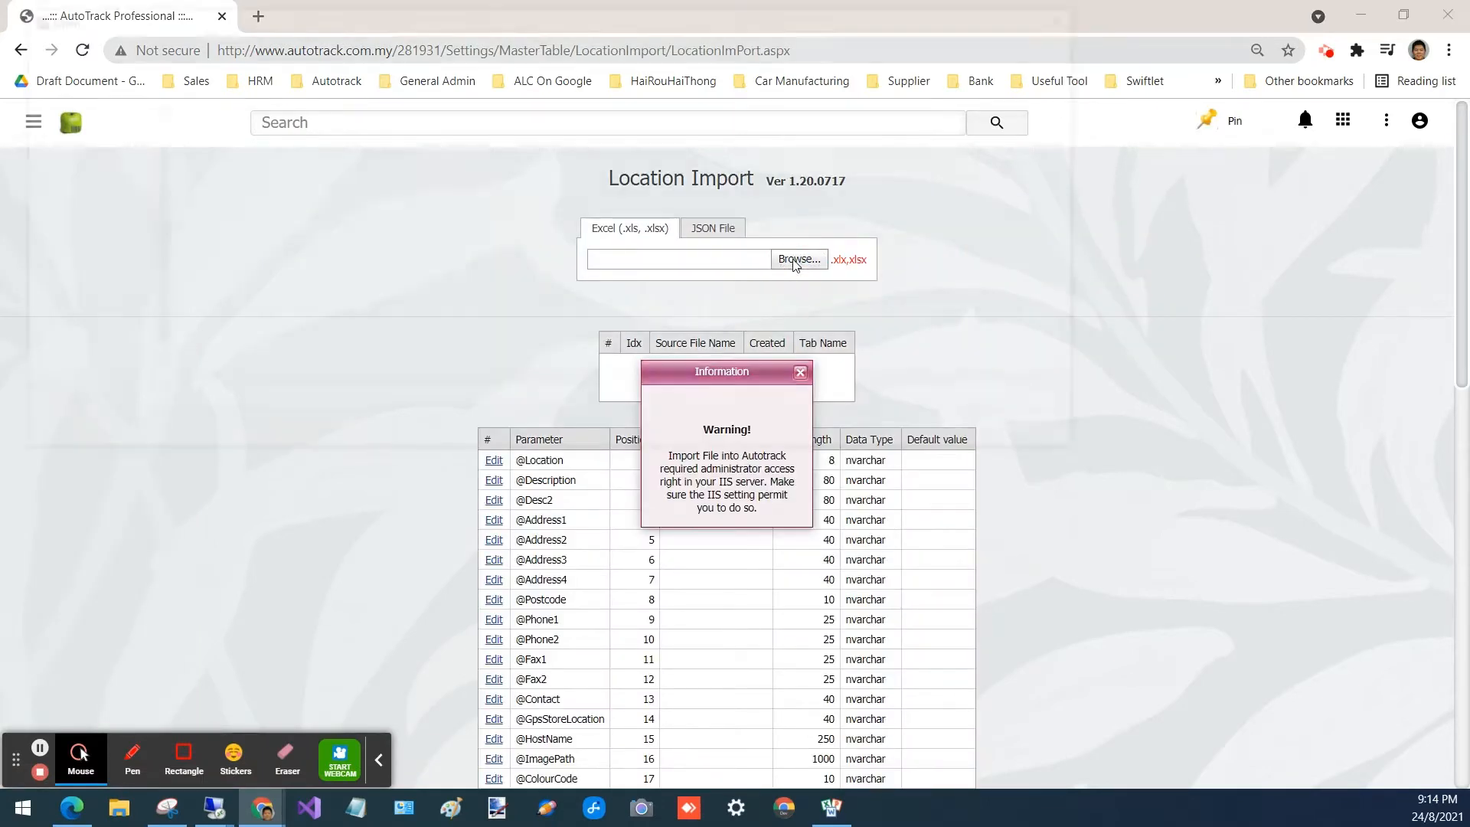
{"action": "left_click", "coordinate": [517, 175]}
{"action": "double_click", "coordinate": [517, 175]}
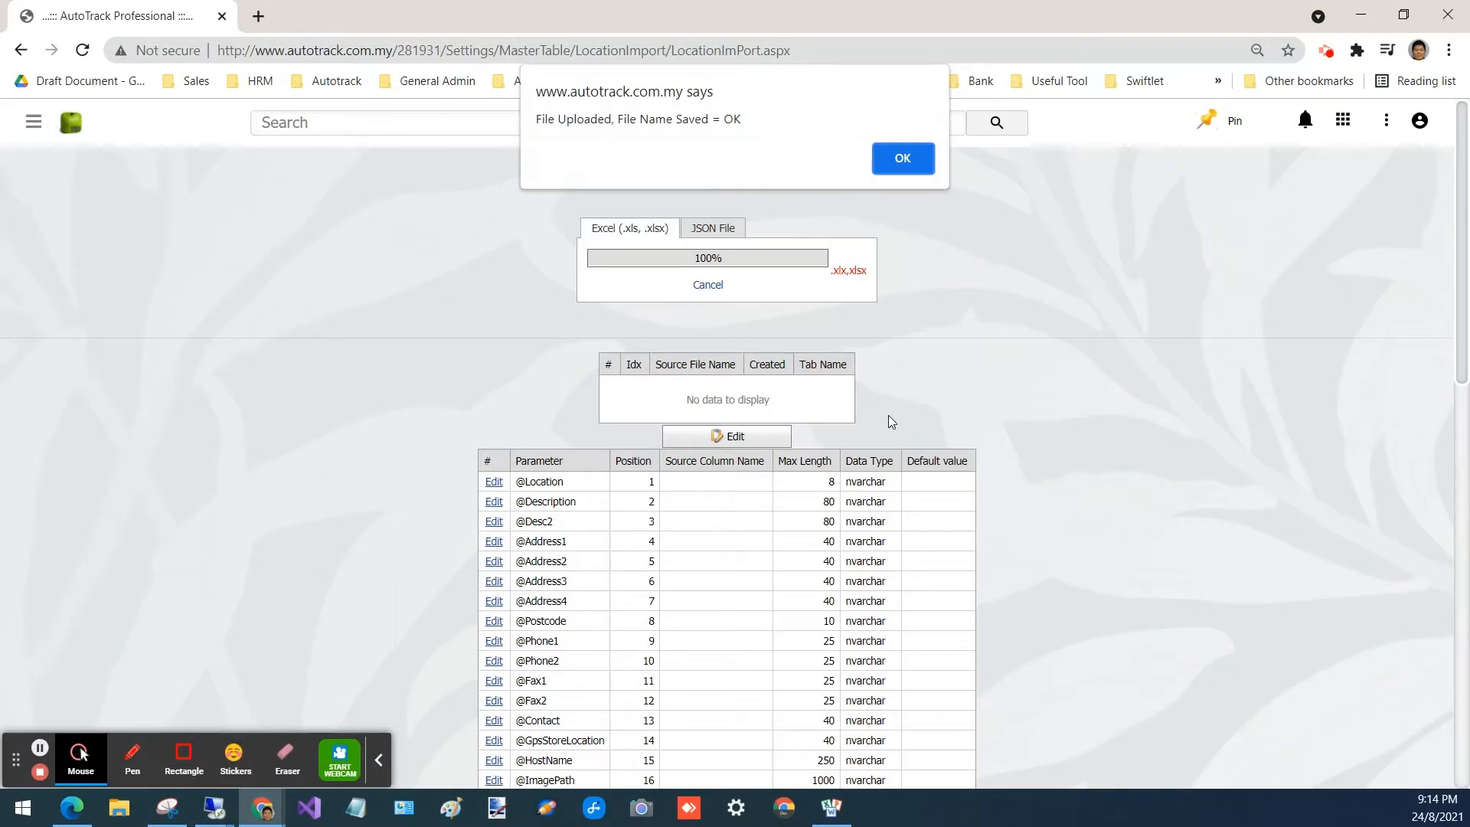
{"action": "left_click", "coordinate": [890, 168]}
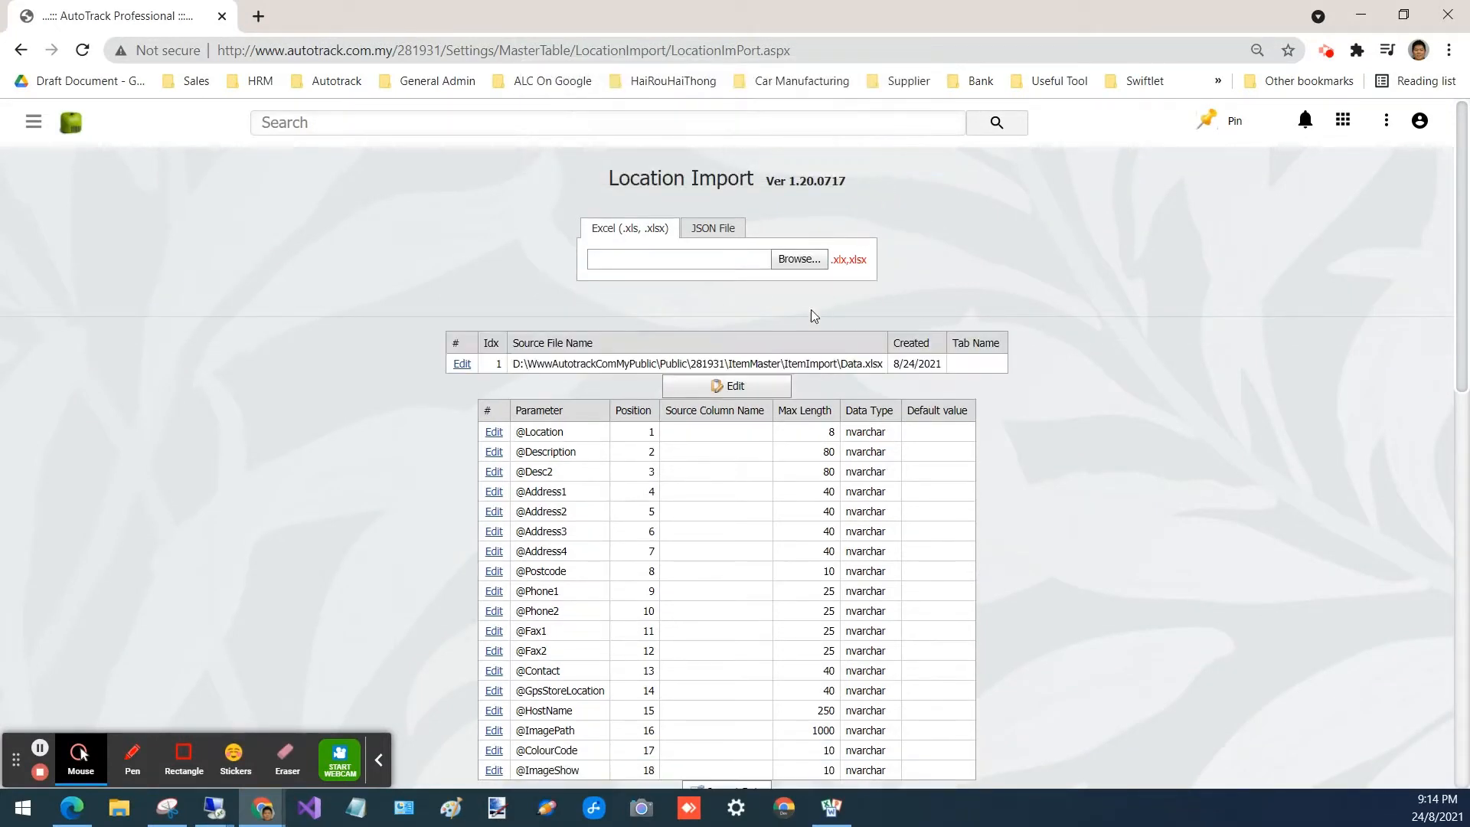
- Set the tab name of the uploaded Data.xlsx source file to location$ and save the change
{"action": "left_click", "coordinate": [462, 364]}
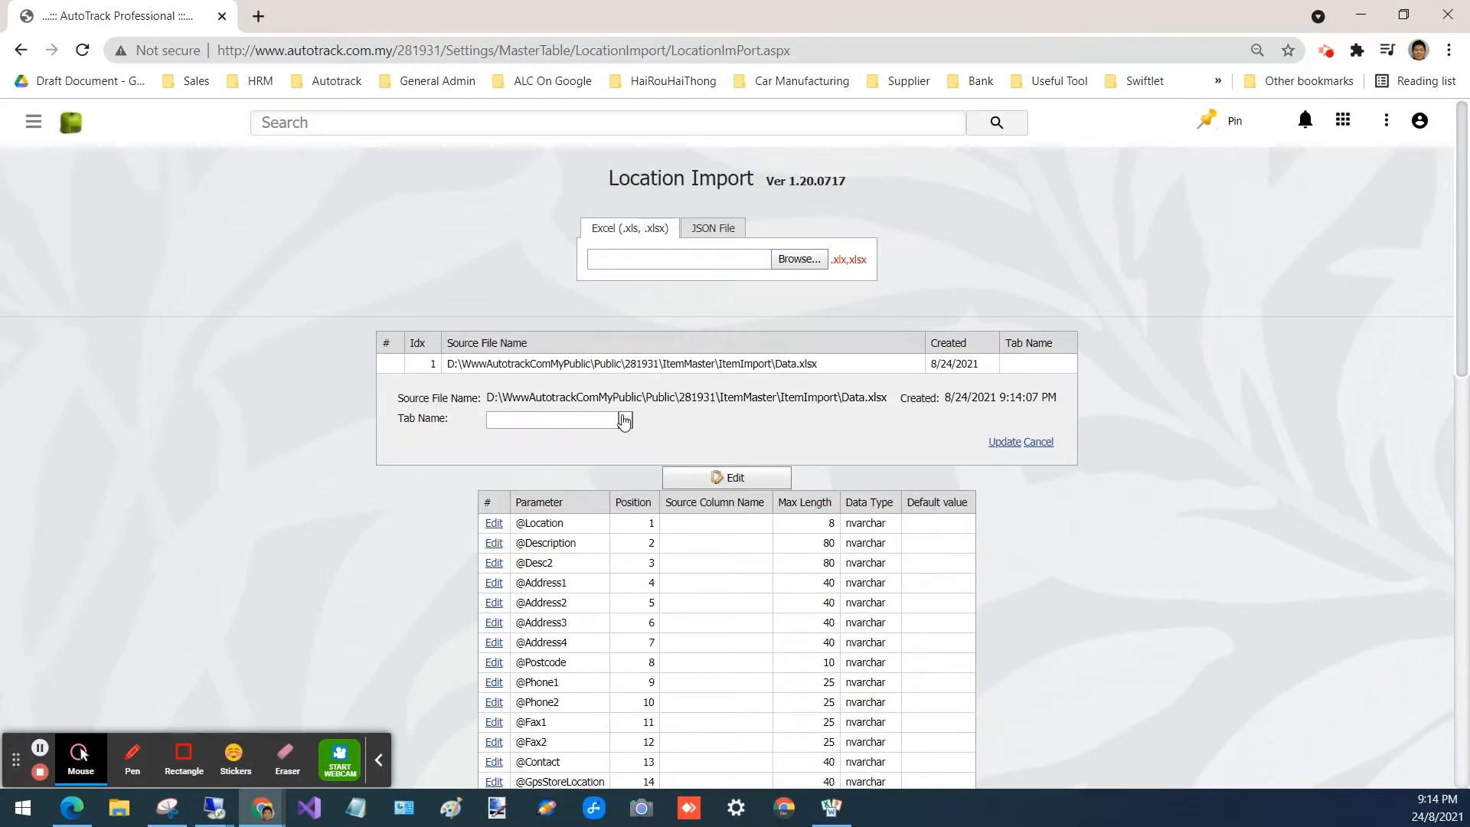
{"action": "left_click", "coordinate": [625, 419]}
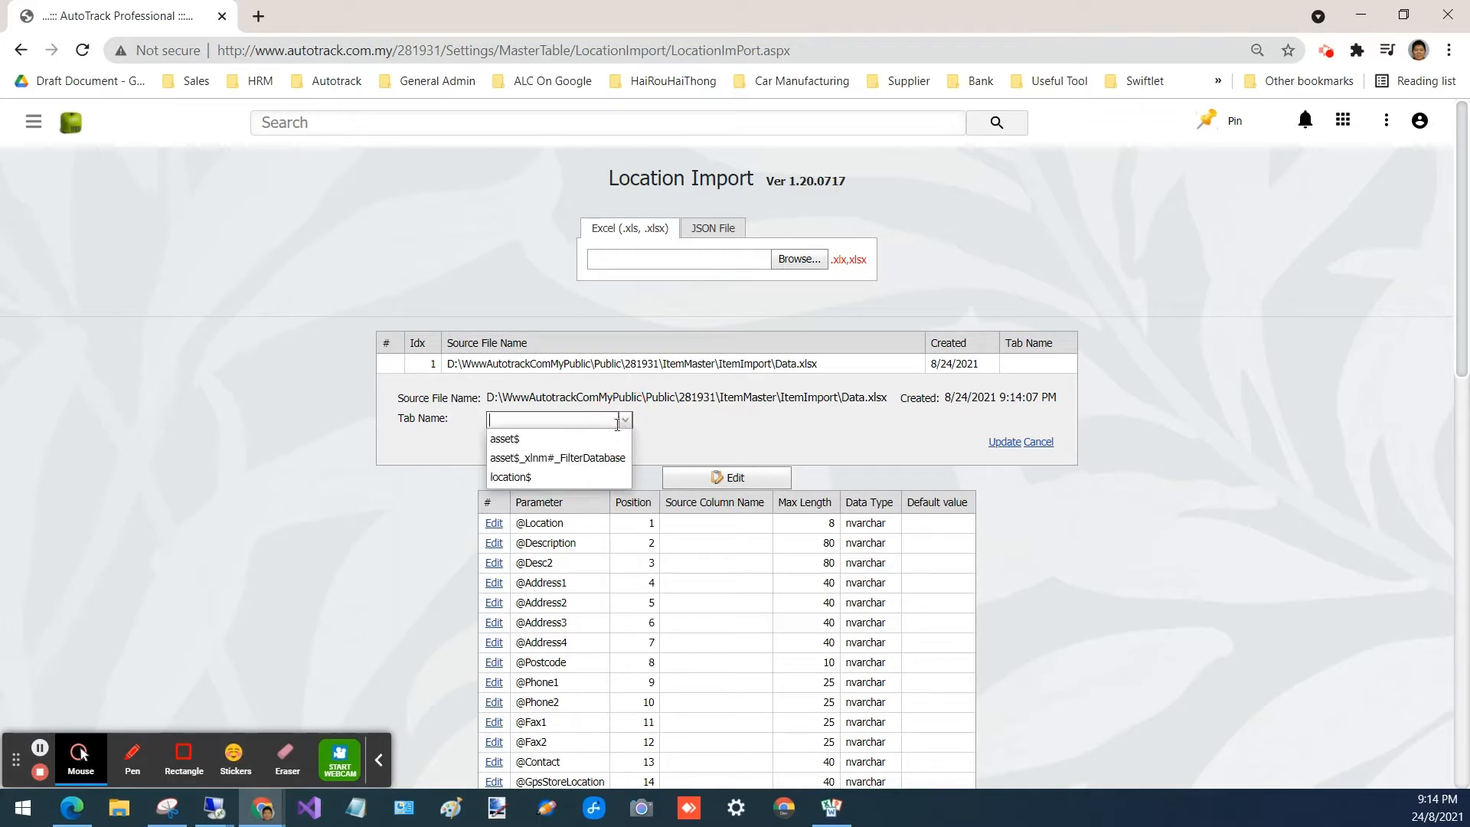
{"action": "left_click", "coordinate": [564, 477]}
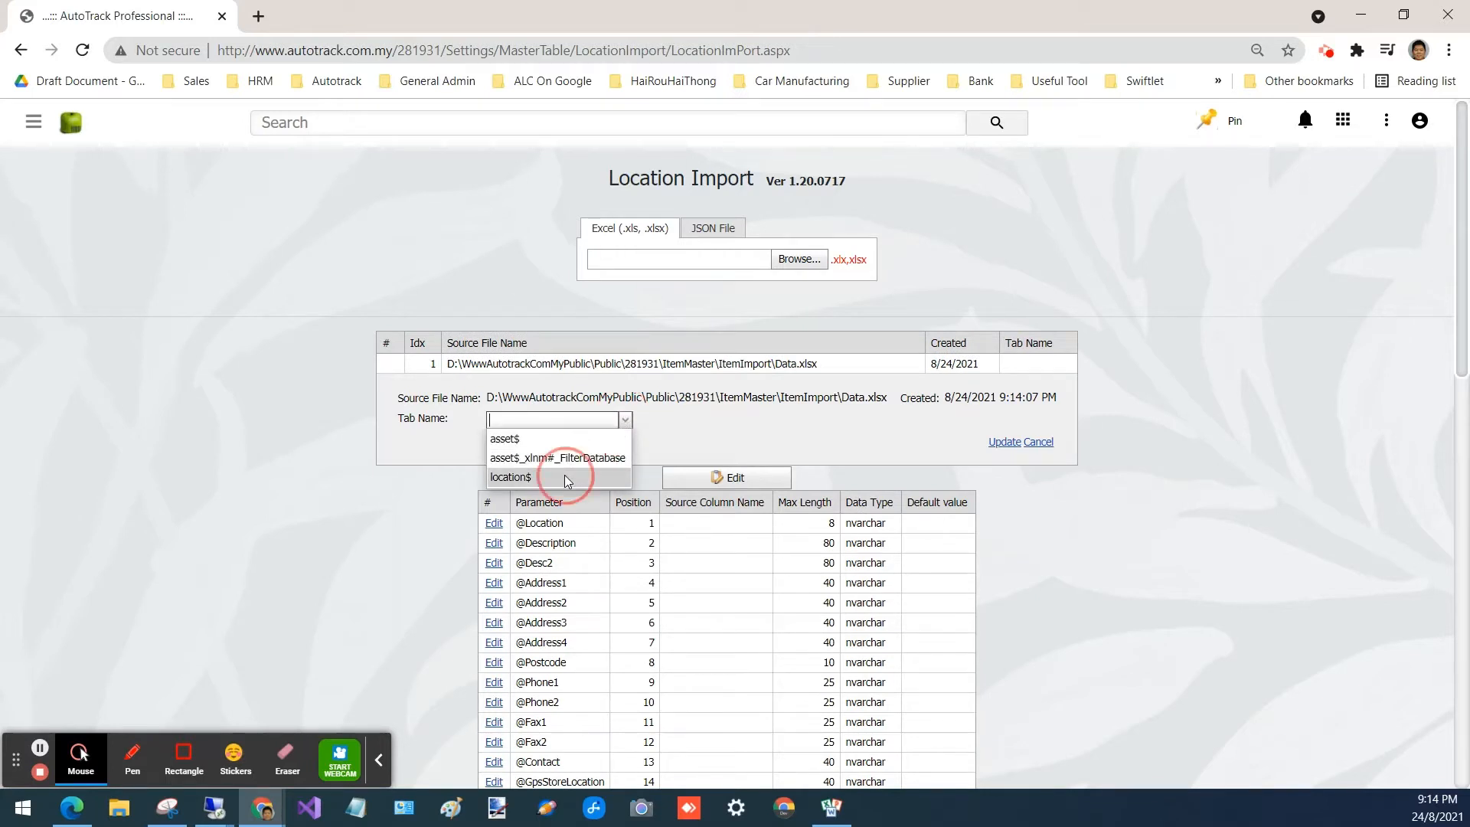
{"action": "left_click", "coordinate": [1003, 443]}
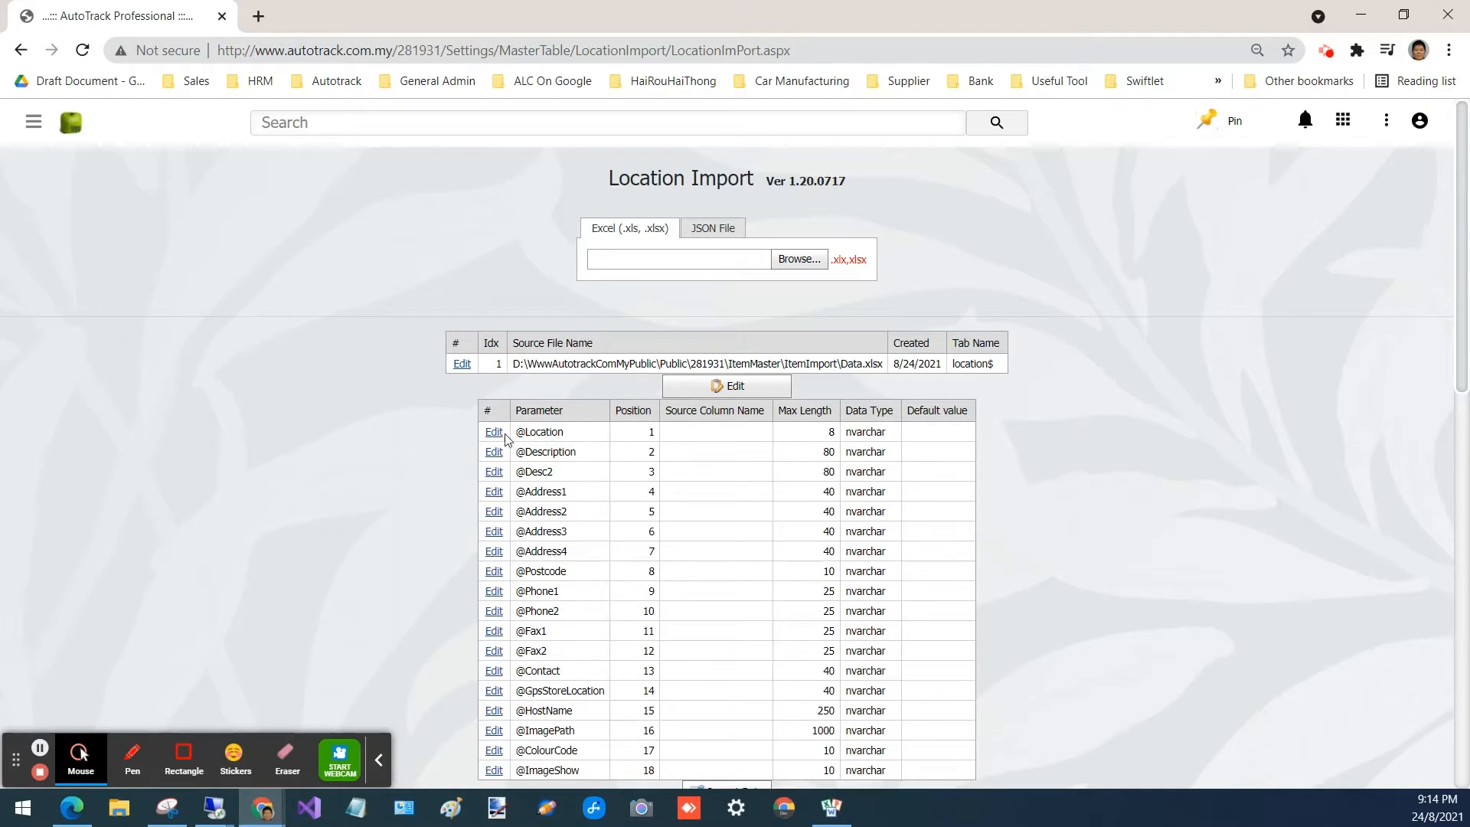
{"action": "left_click", "coordinate": [493, 432]}
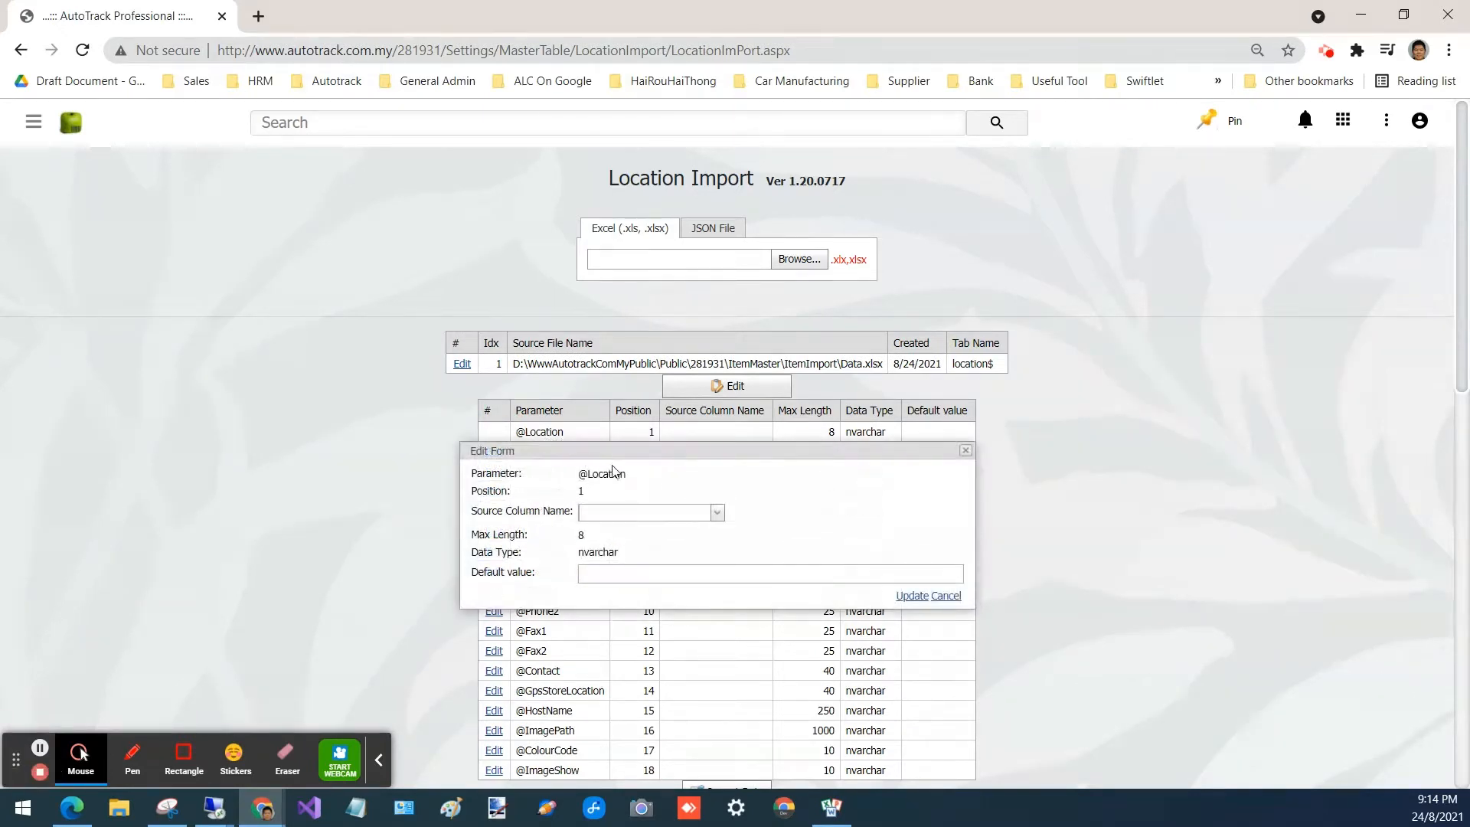
{"action": "left_click", "coordinate": [717, 512]}
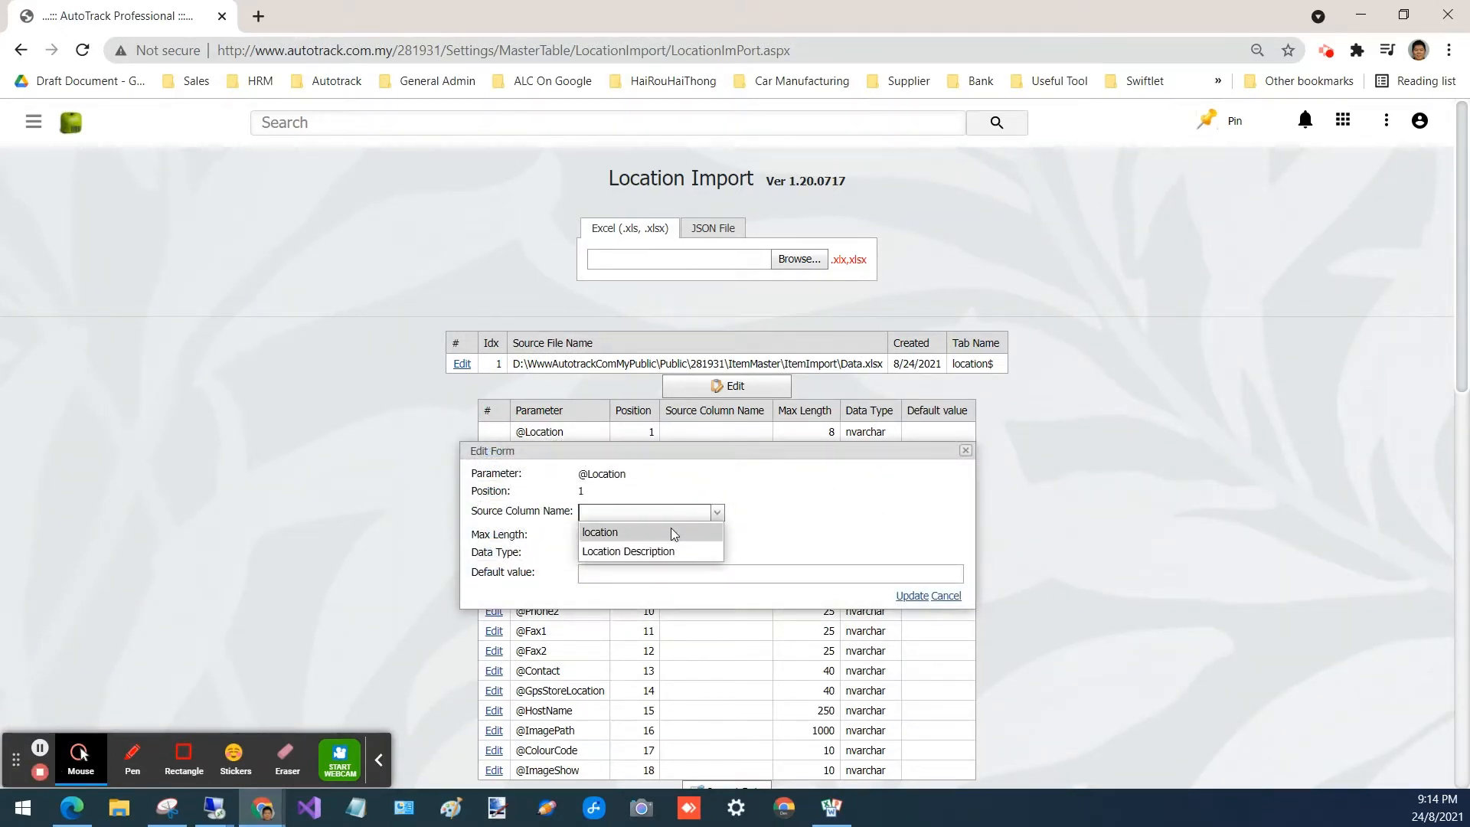
{"action": "left_click", "coordinate": [673, 532]}
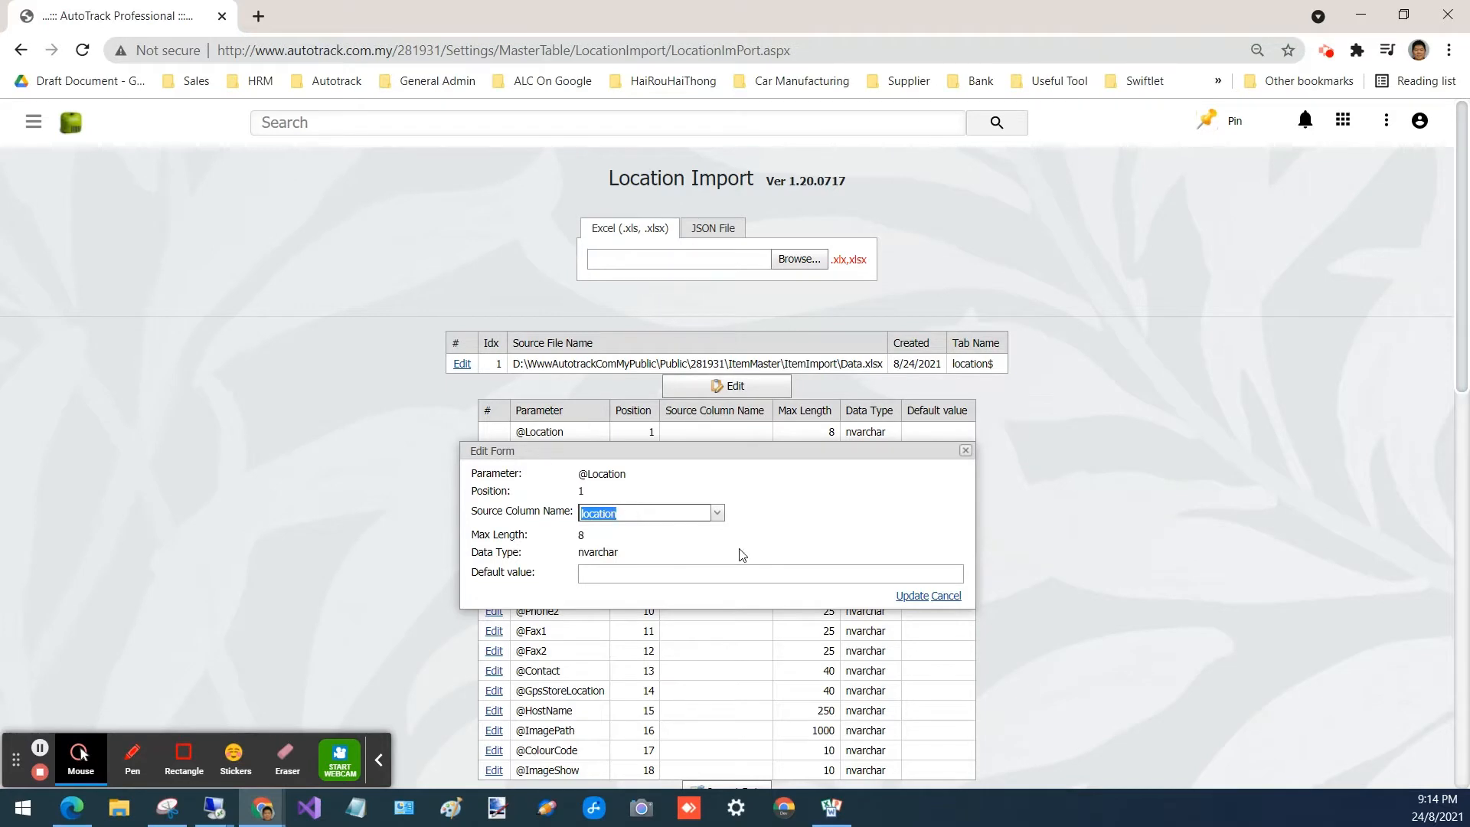
{"action": "left_click", "coordinate": [911, 595]}
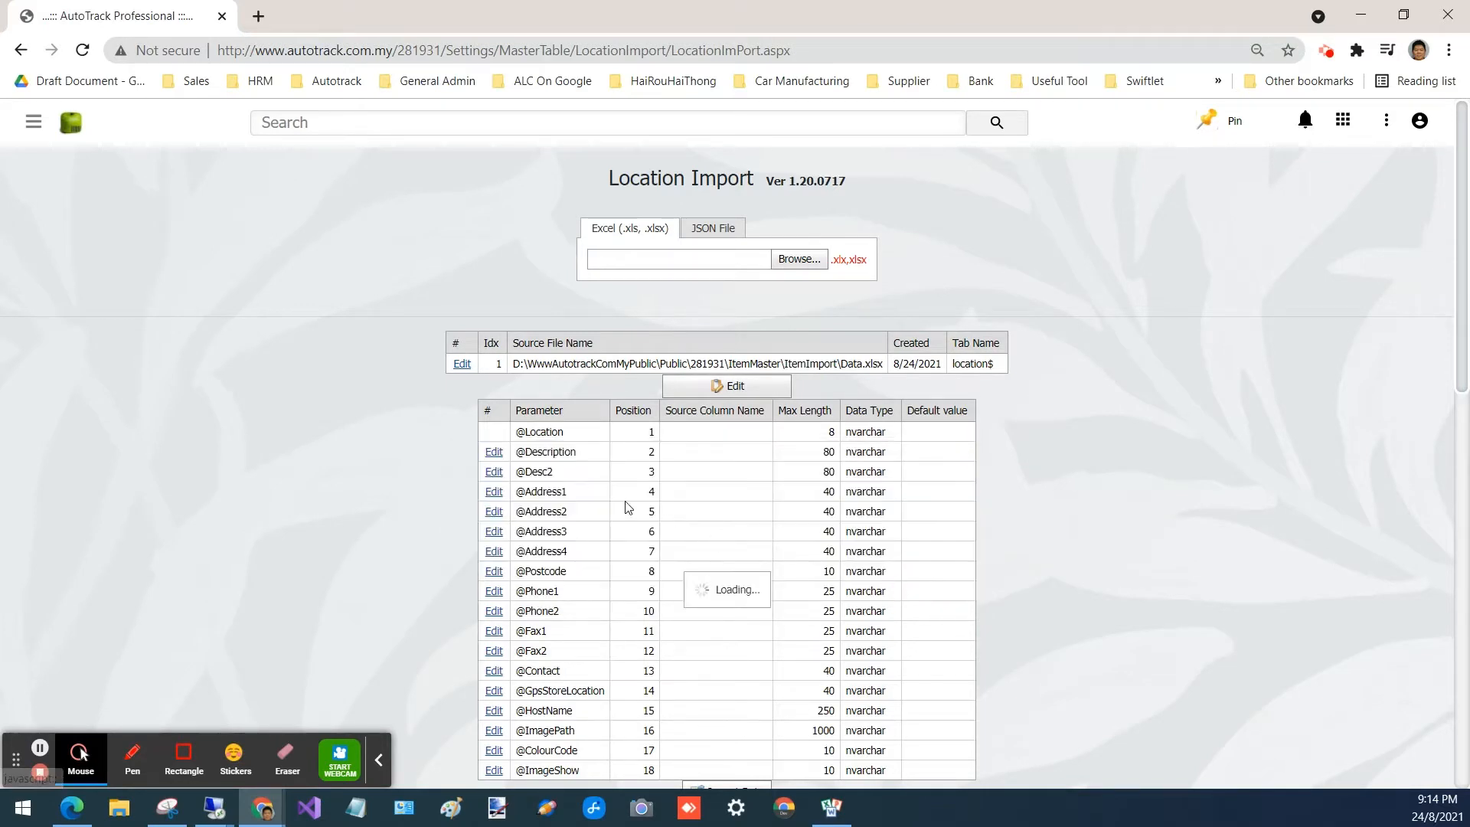
{"action": "left_click", "coordinate": [495, 453]}
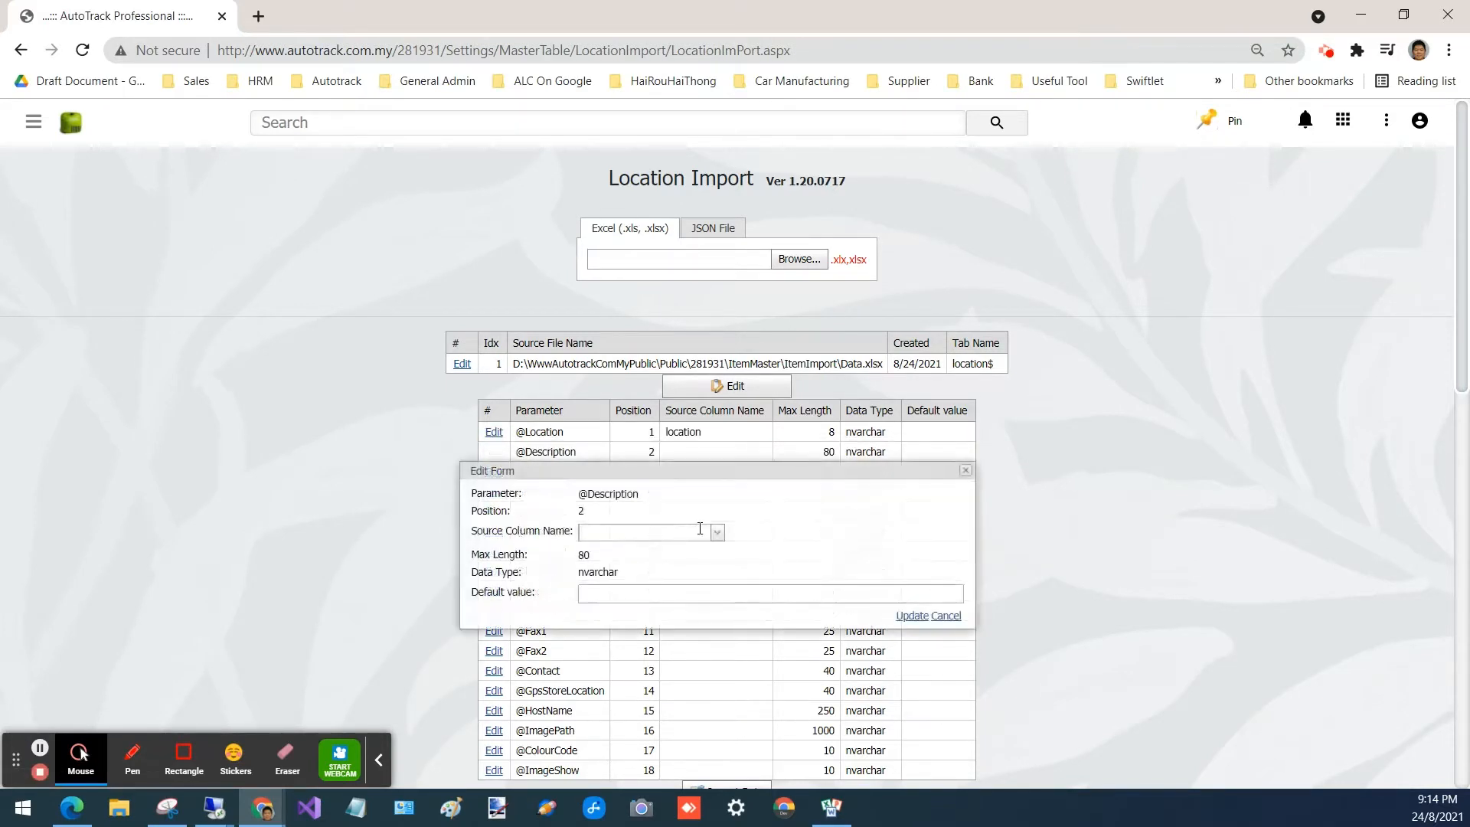
{"action": "left_click", "coordinate": [716, 534]}
{"action": "left_click", "coordinate": [674, 573]}
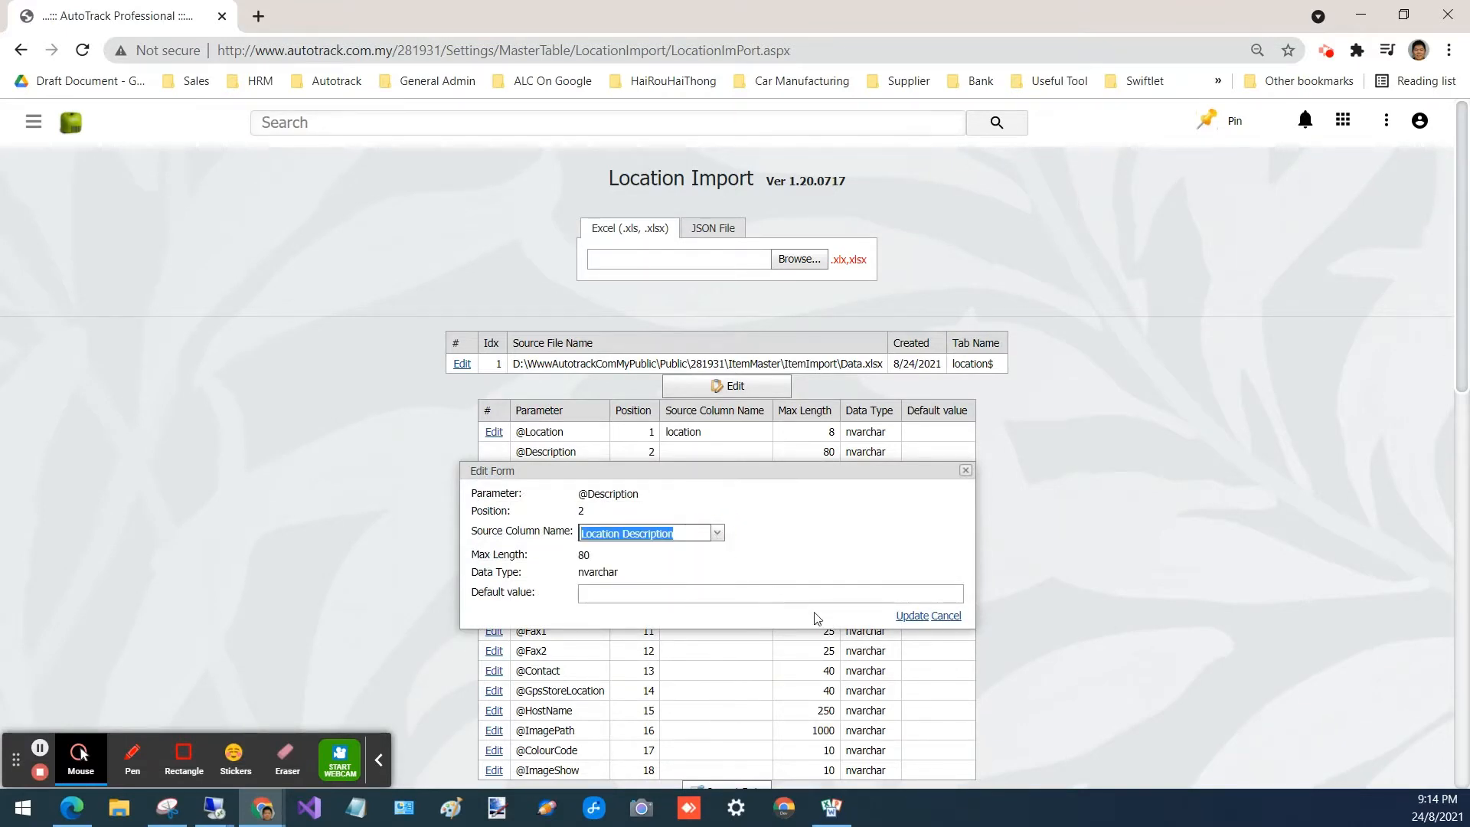
{"action": "left_click", "coordinate": [911, 616]}
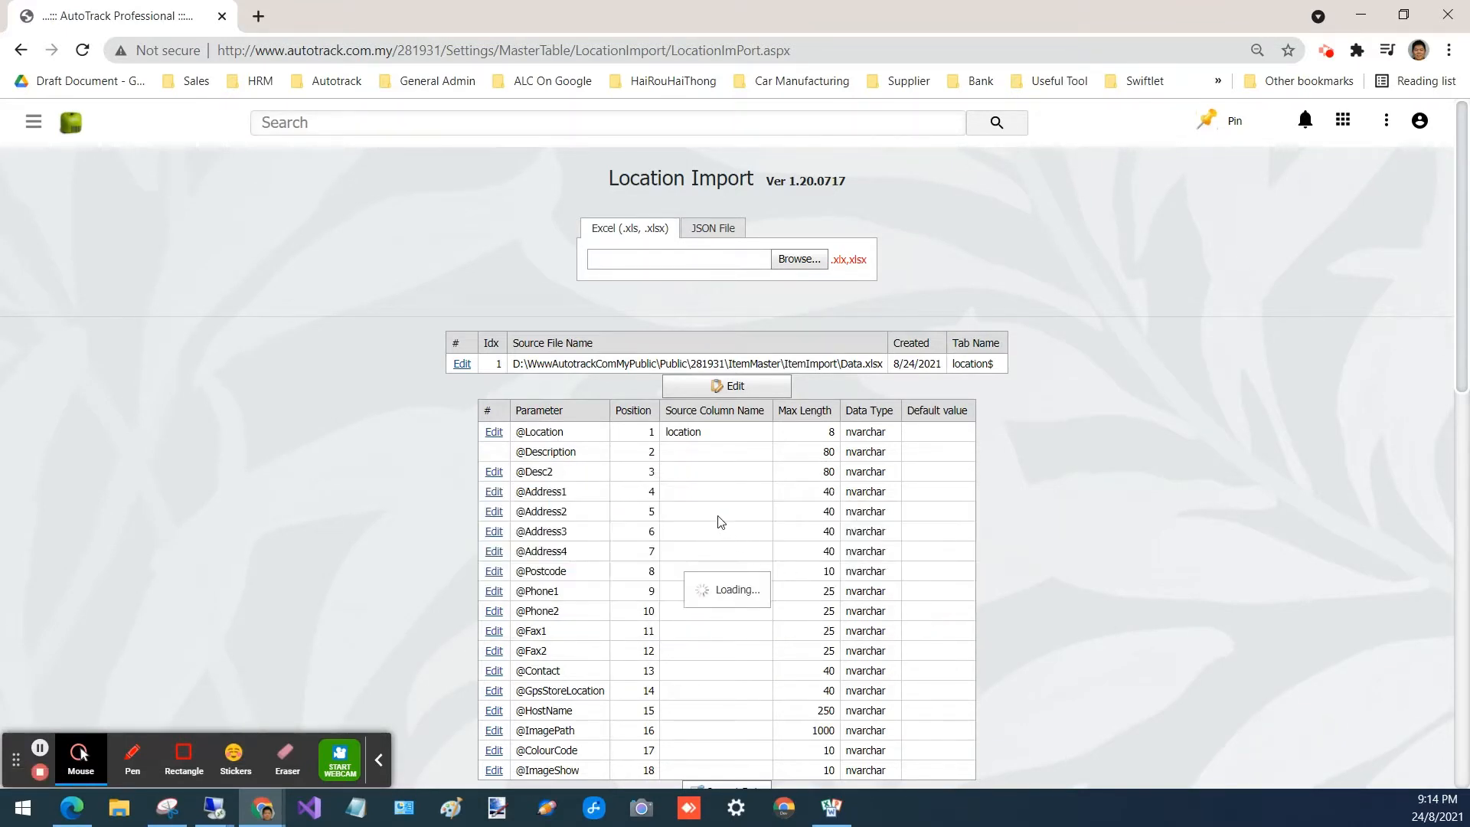
- Import the mapped location data and review the import event log
{"action": "scroll", "coordinate": [949, 509], "scroll_direction": "down", "scroll_amount": 4}
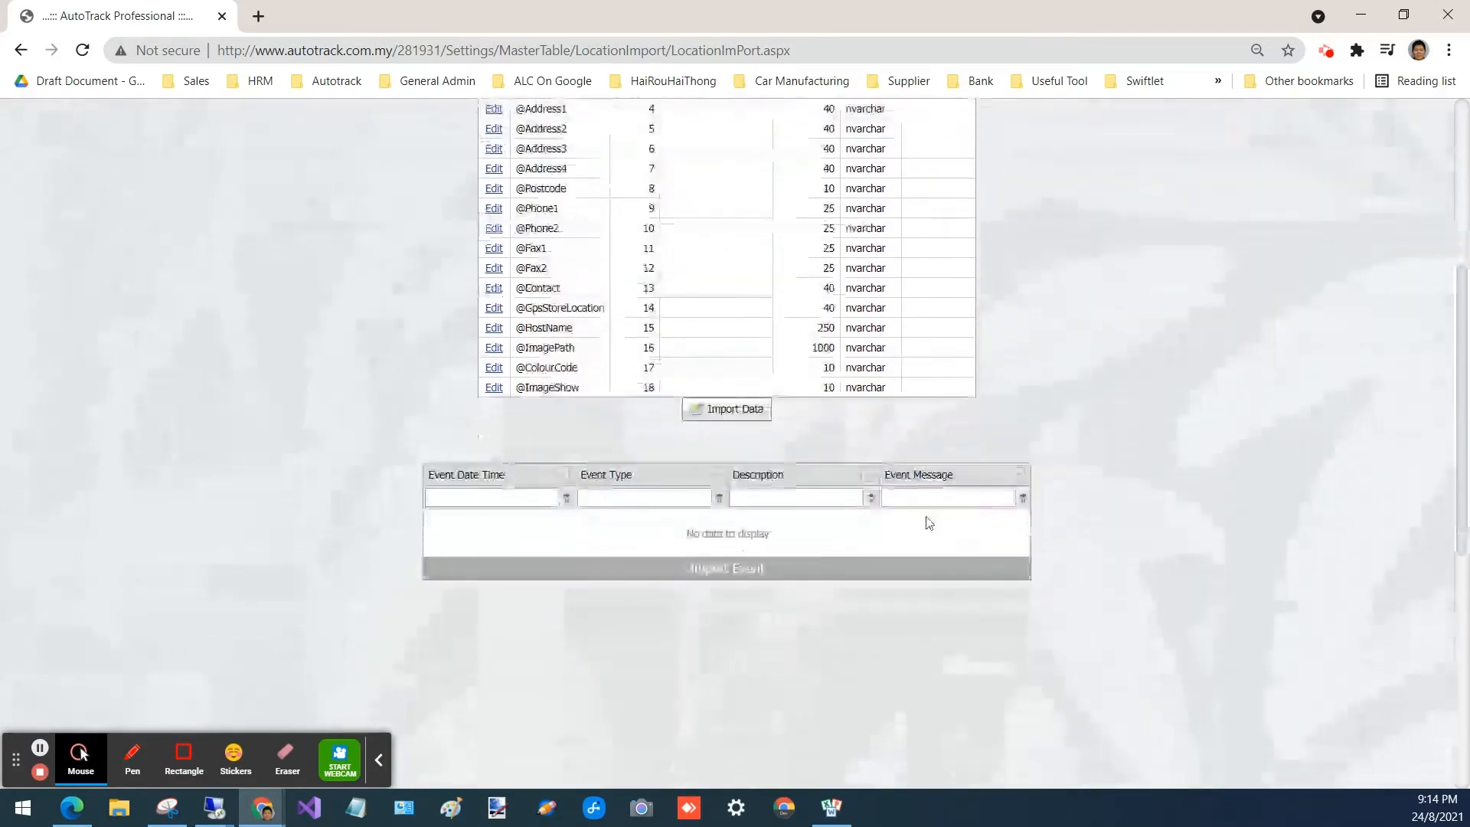
{"action": "scroll", "coordinate": [842, 522], "scroll_direction": "up", "scroll_amount": 1}
{"action": "left_click", "coordinate": [733, 508]}
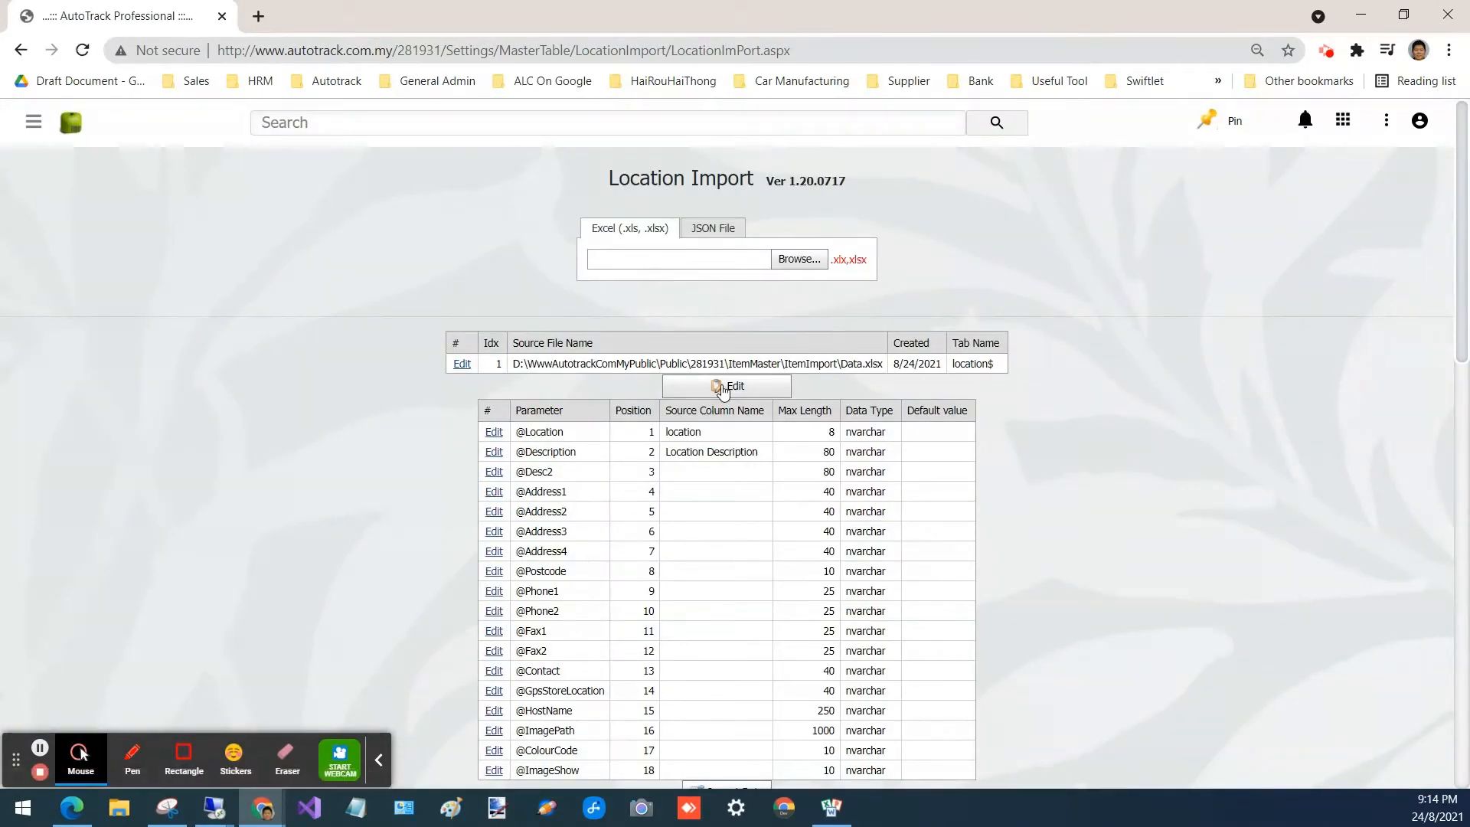
{"action": "scroll", "coordinate": [719, 460], "scroll_direction": "down", "scroll_amount": 8}
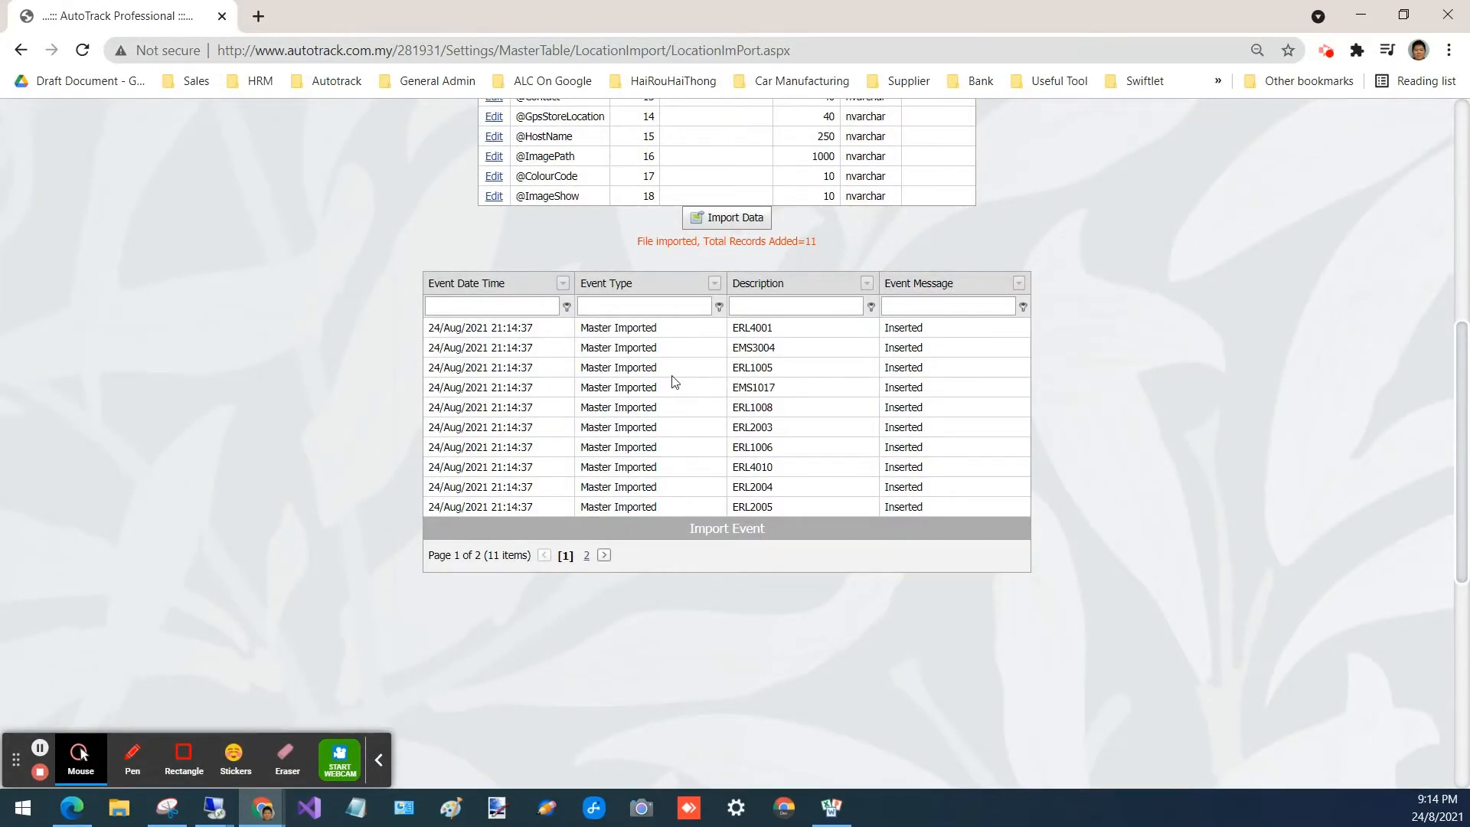
{"action": "scroll", "coordinate": [686, 425], "scroll_direction": "up", "scroll_amount": 8}
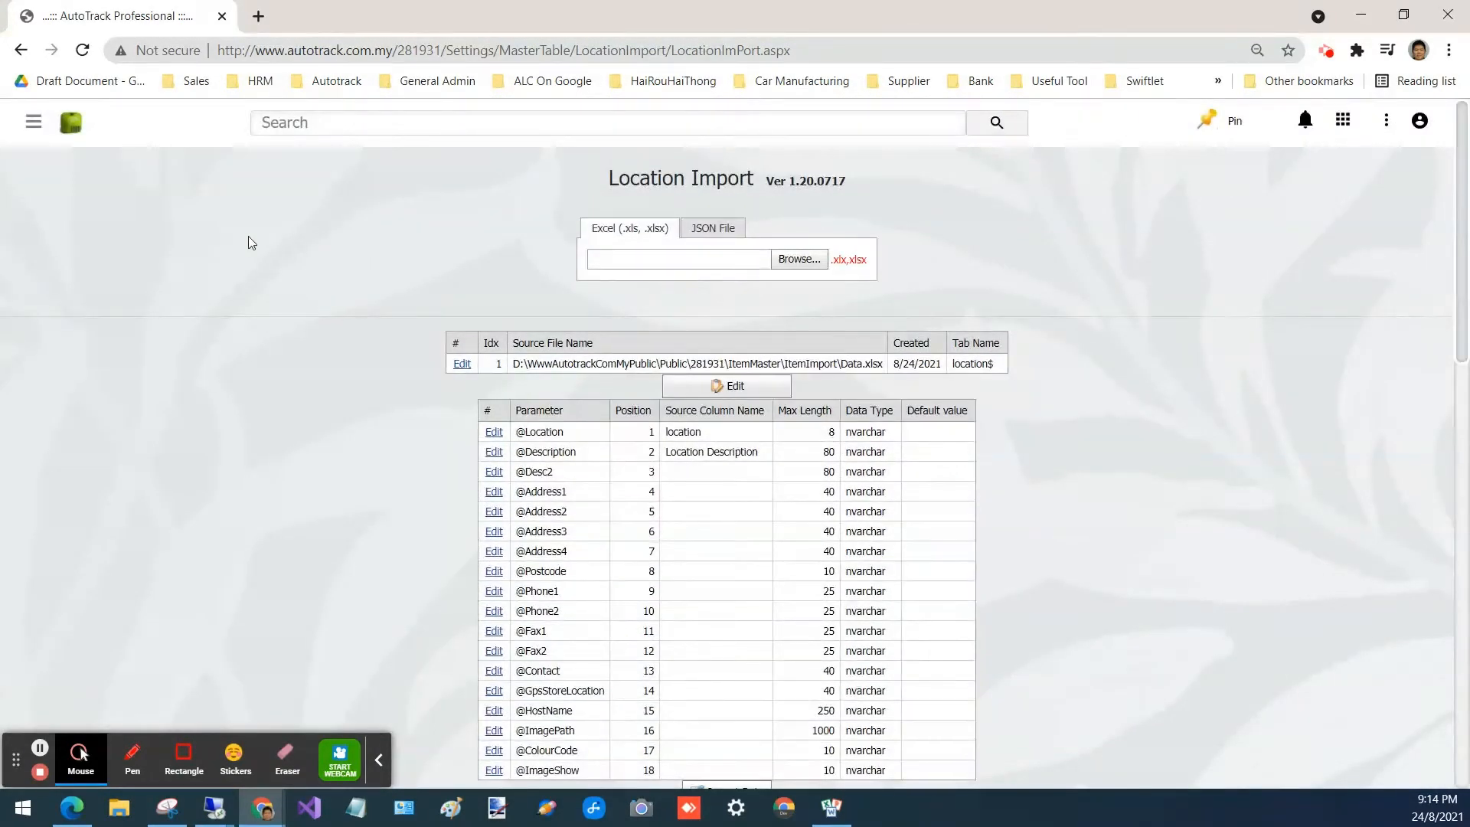
- Return to the main page and open the Location master list from the setup functions
{"action": "left_click", "coordinate": [69, 128]}
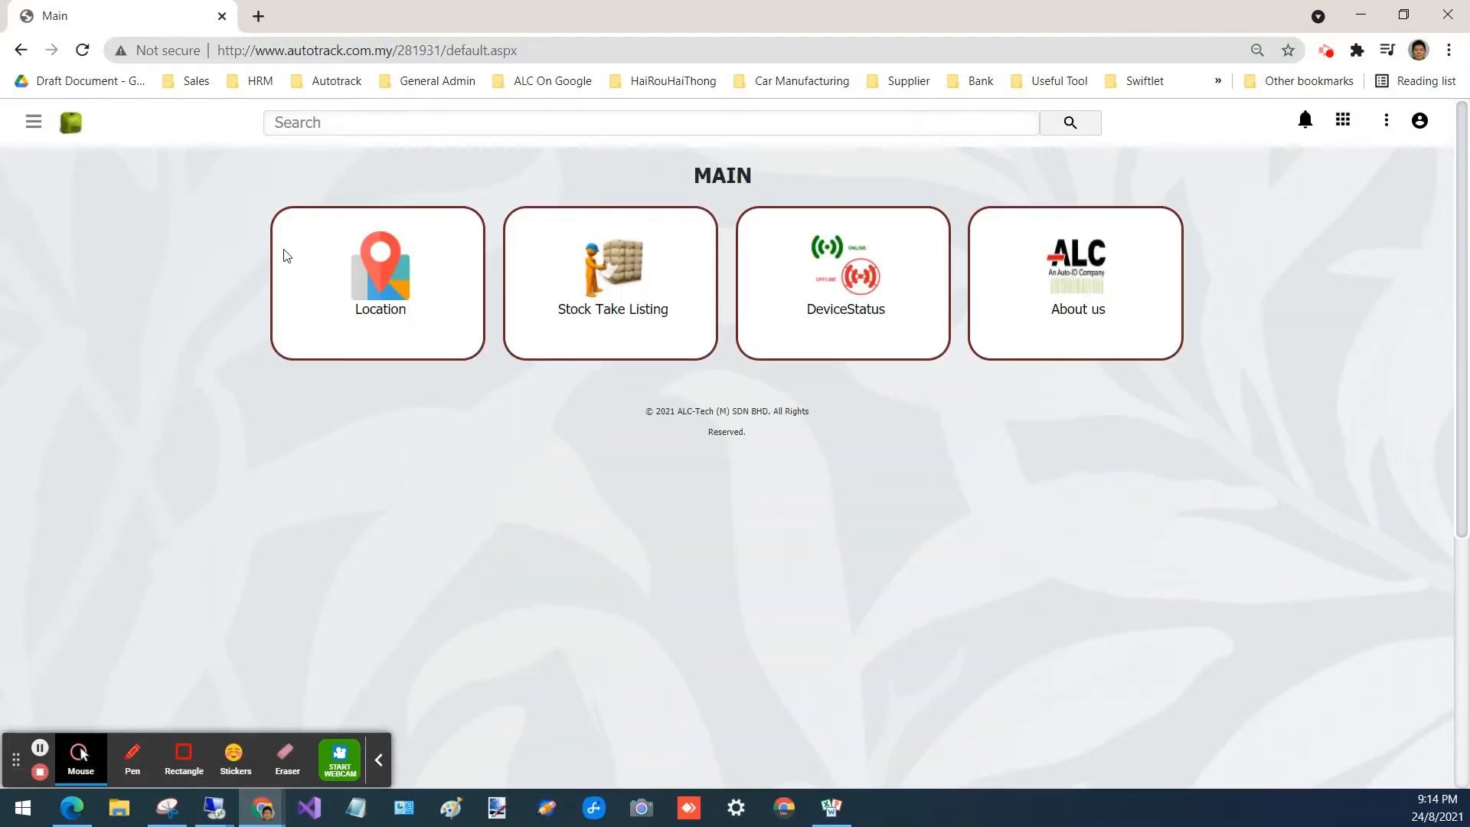
{"action": "left_click", "coordinate": [33, 121]}
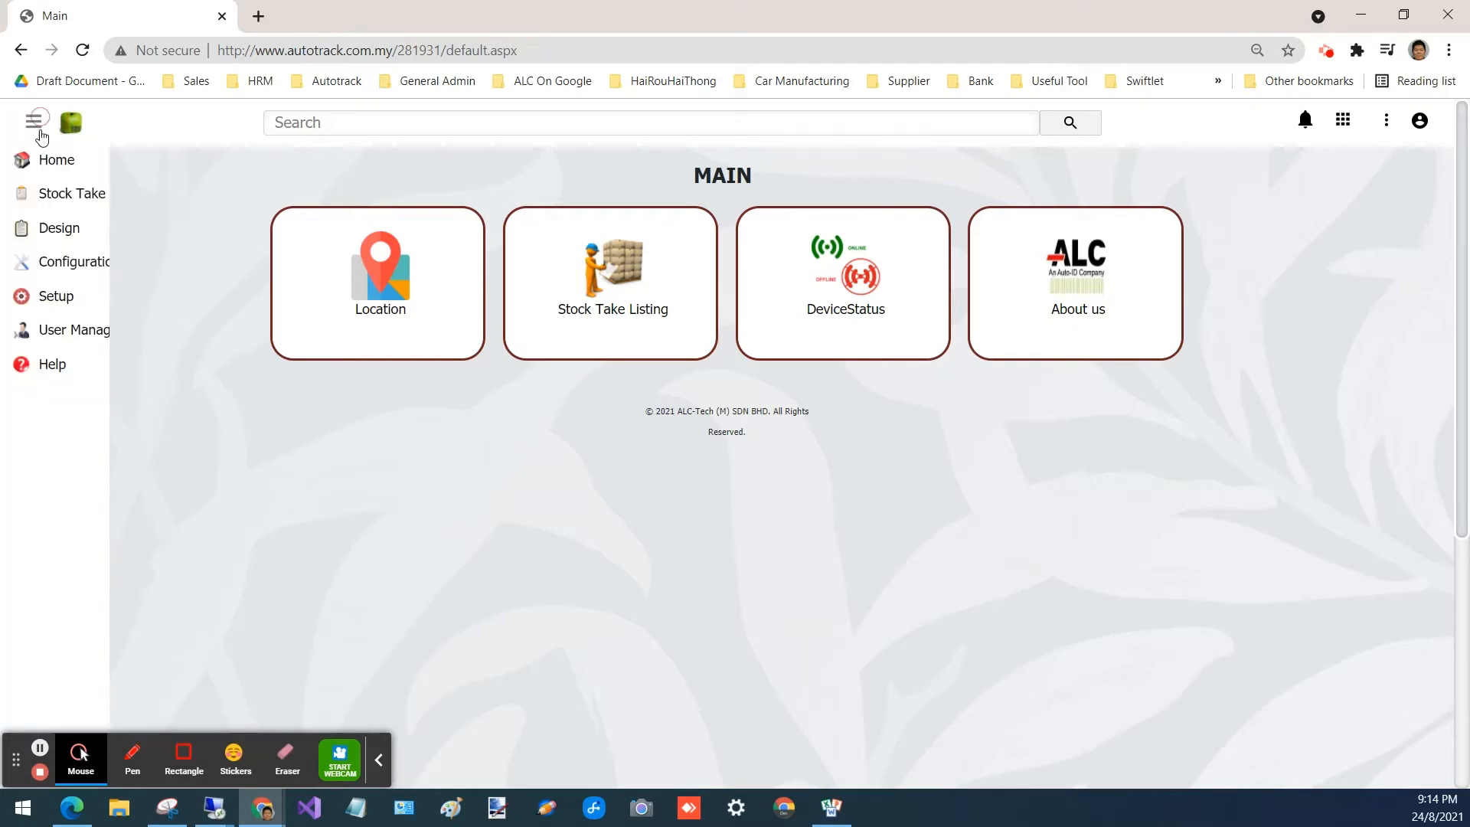
{"action": "left_click", "coordinate": [67, 306]}
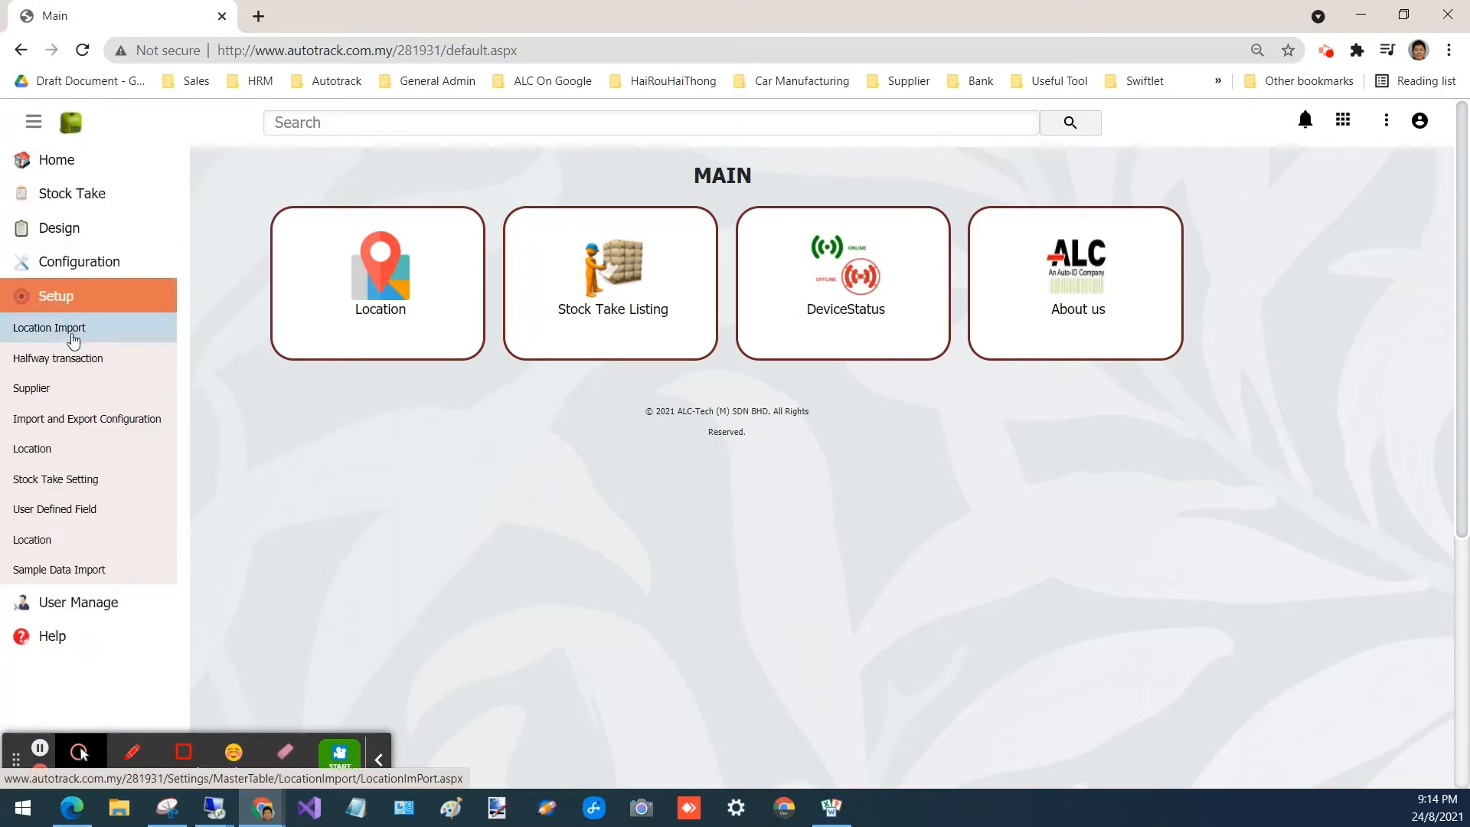
{"action": "left_click", "coordinate": [68, 540]}
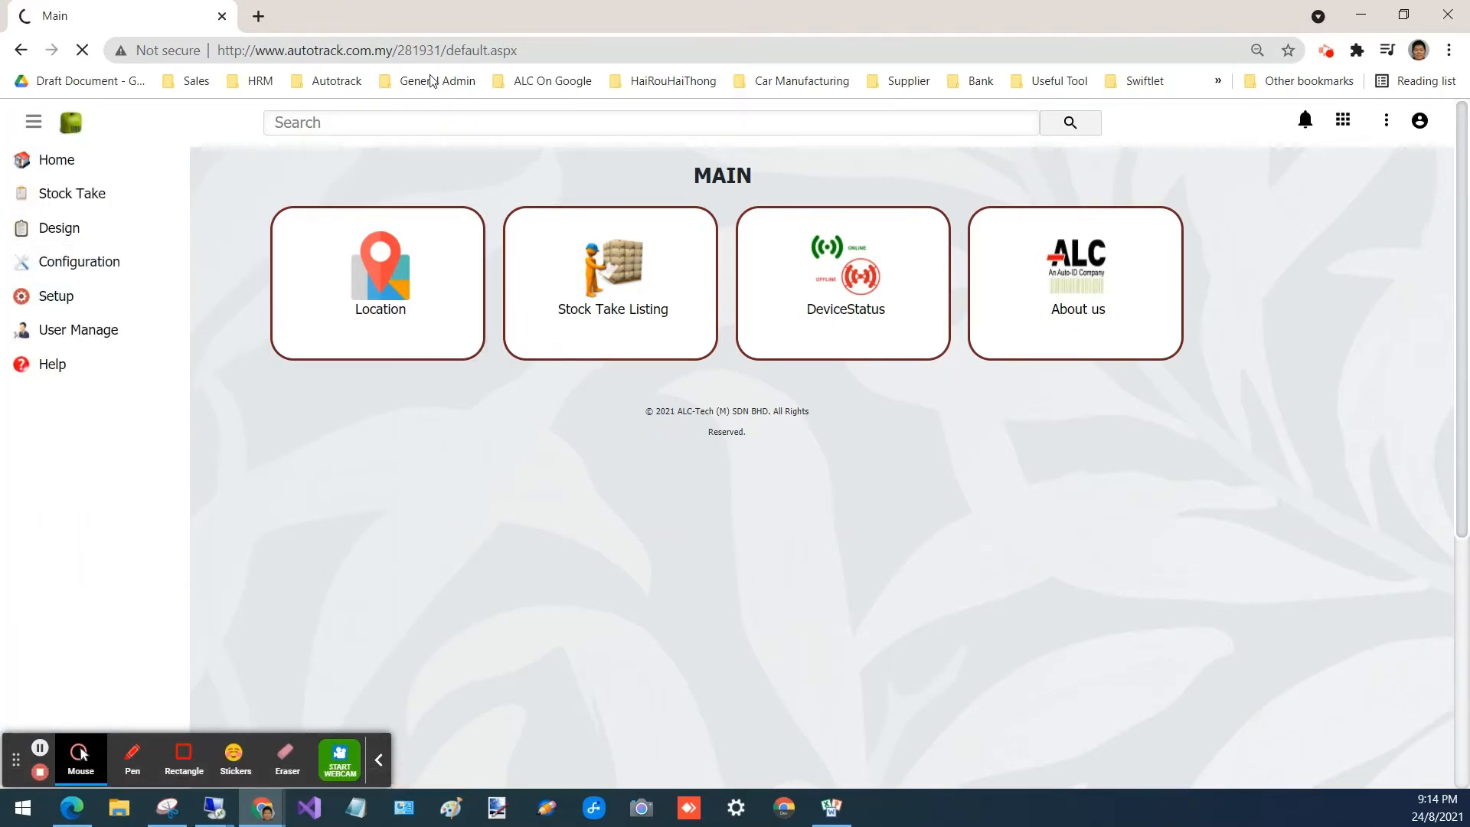
- Place the browser window beside the spreadsheet, widen the Location Description column, and select the EMS1015 record for comparison
{"action": "left_click_drag", "start_coordinate": [404, 22], "coordinate": [818, 35]}
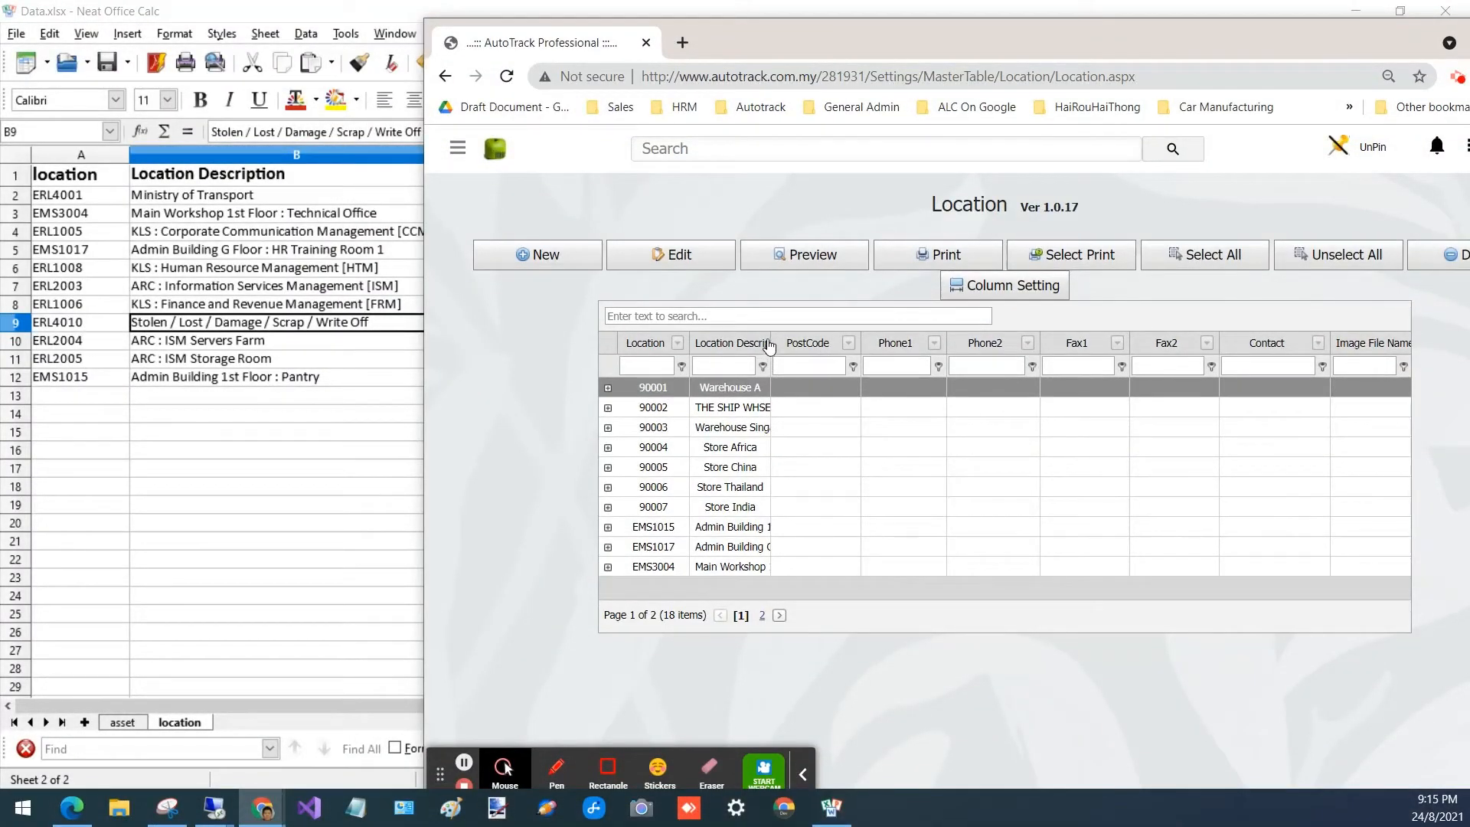
{"action": "left_click_drag", "start_coordinate": [769, 345], "coordinate": [892, 344]}
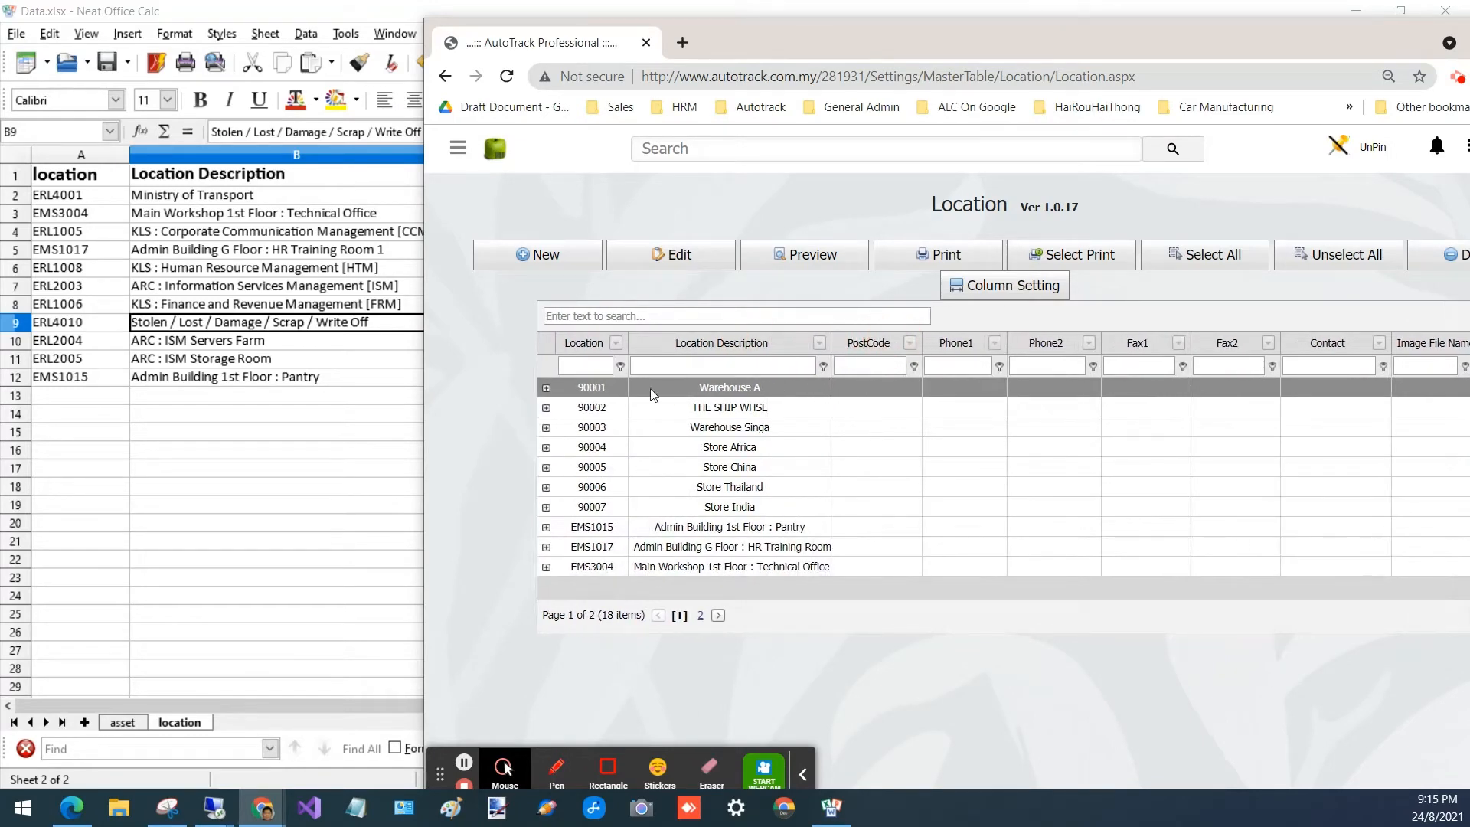
{"action": "scroll", "coordinate": [631, 369], "scroll_direction": "down", "scroll_amount": 3}
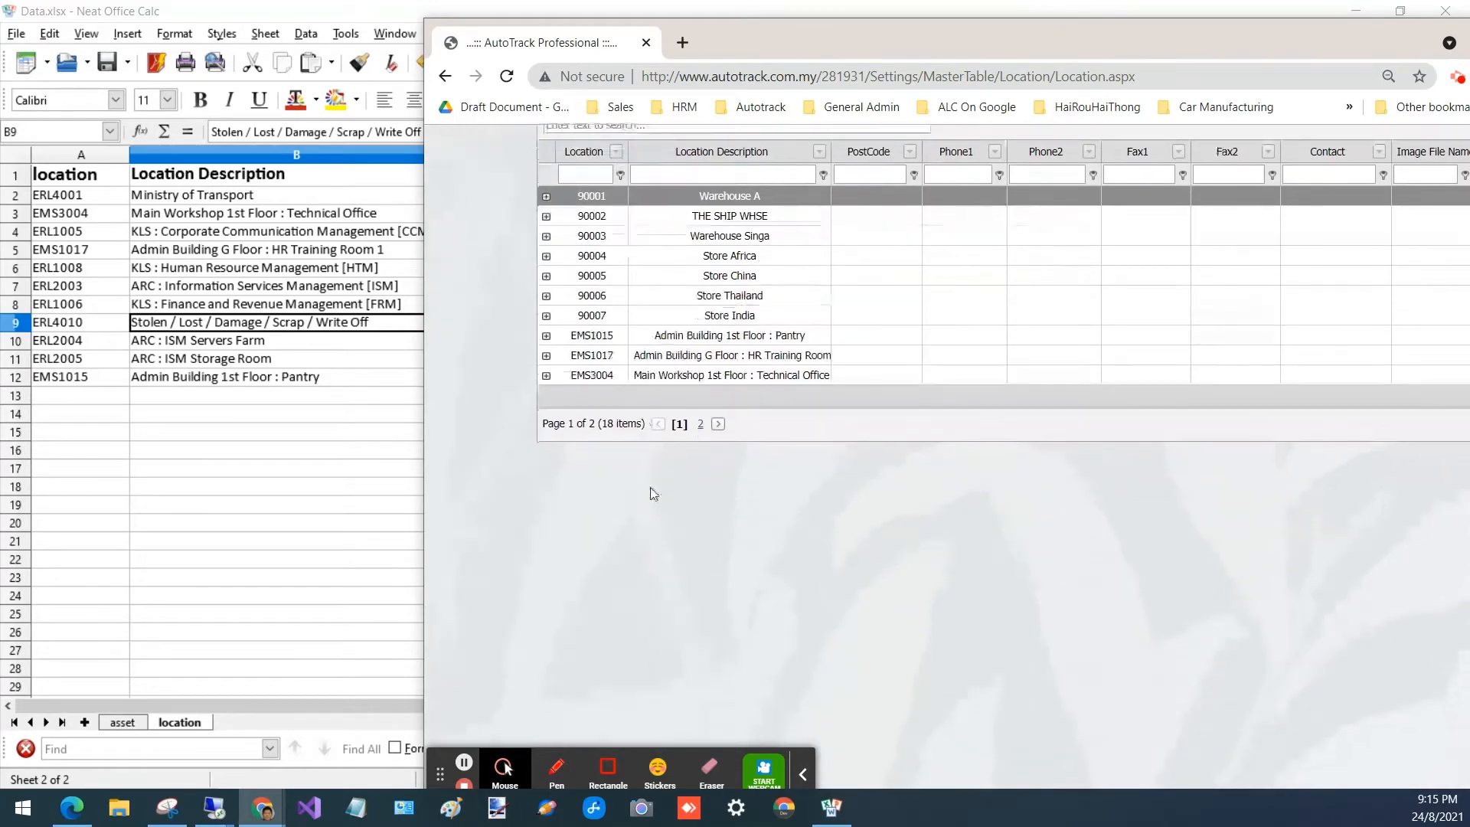
{"action": "left_click", "coordinate": [594, 340]}
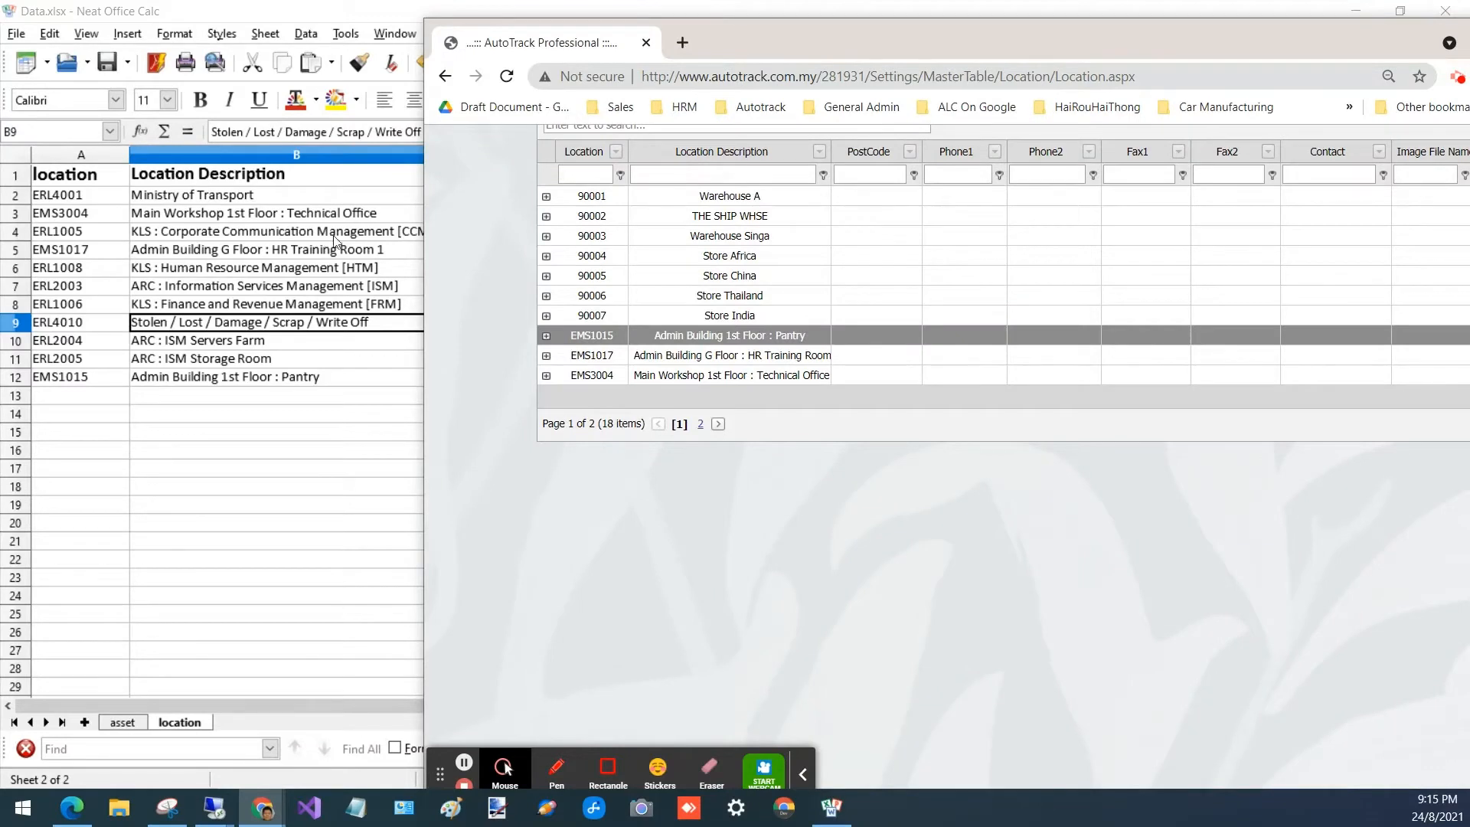
- Sort the list by location in descending order, compare its records with the spreadsheet, and widen the Location Description column to fit full descriptions
{"action": "left_click", "coordinate": [586, 153]}
{"action": "left_click", "coordinate": [587, 153]}
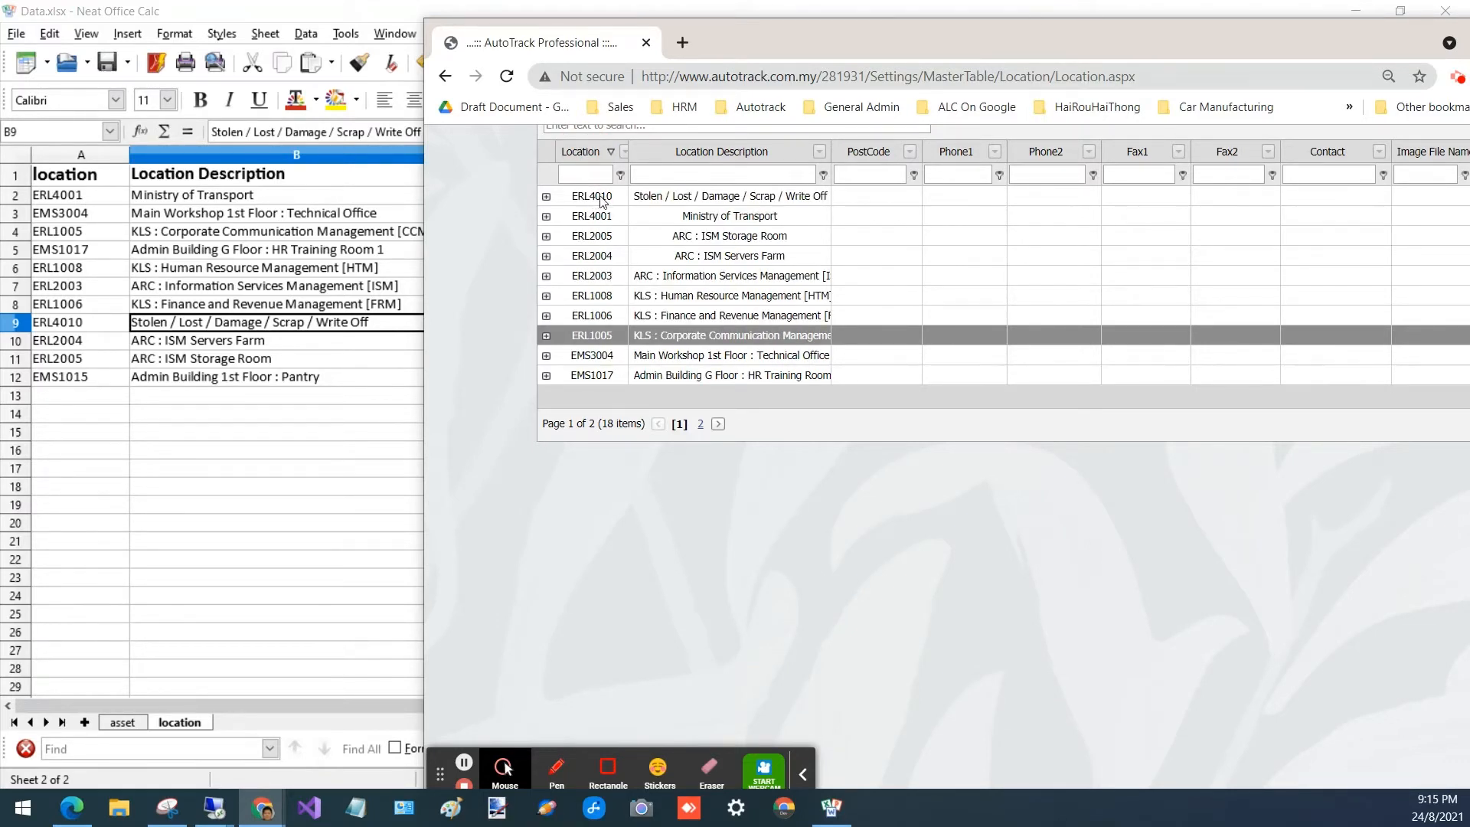
{"action": "left_click", "coordinate": [681, 222]}
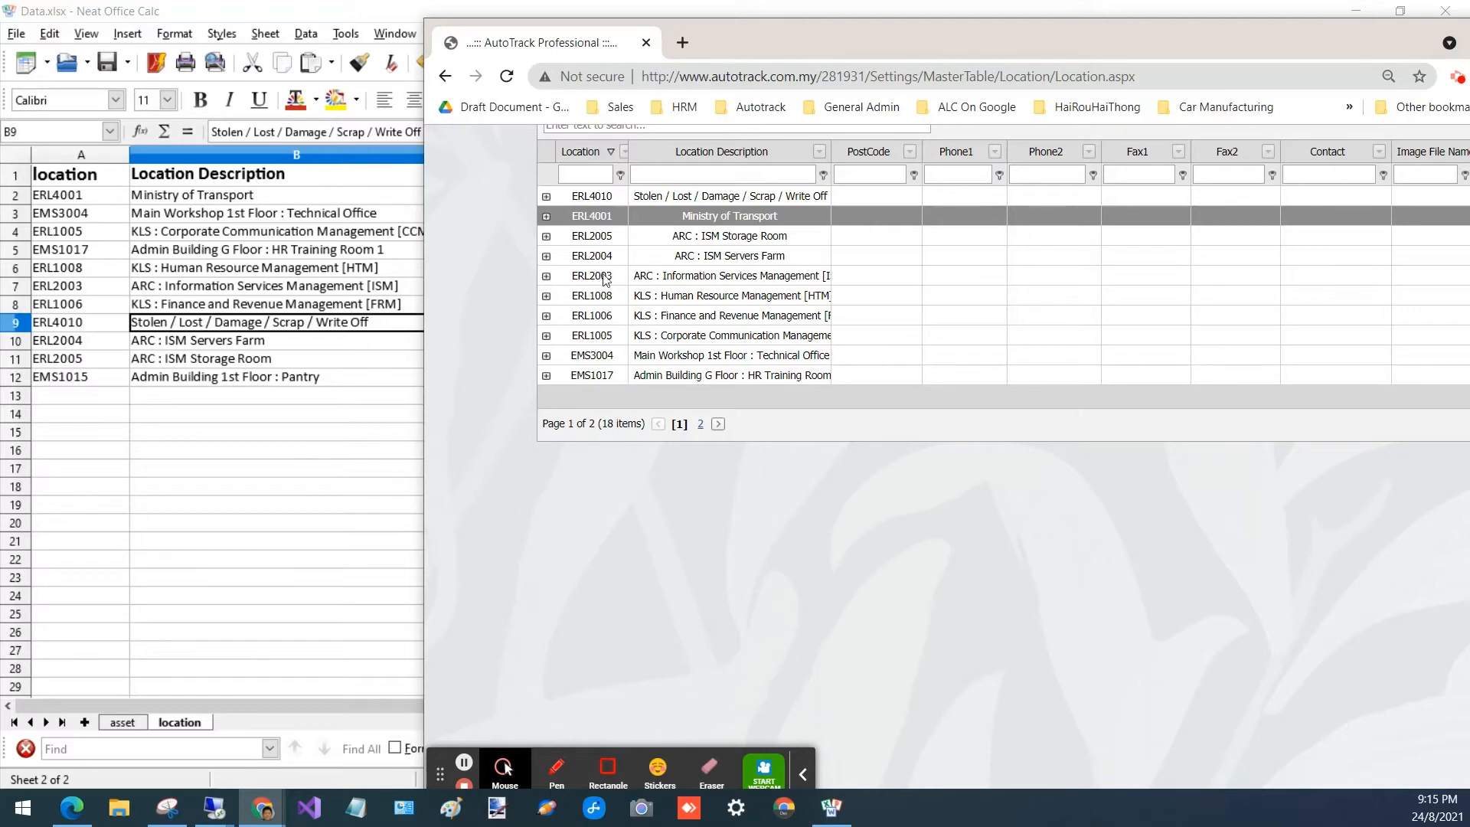
{"action": "left_click", "coordinate": [599, 356]}
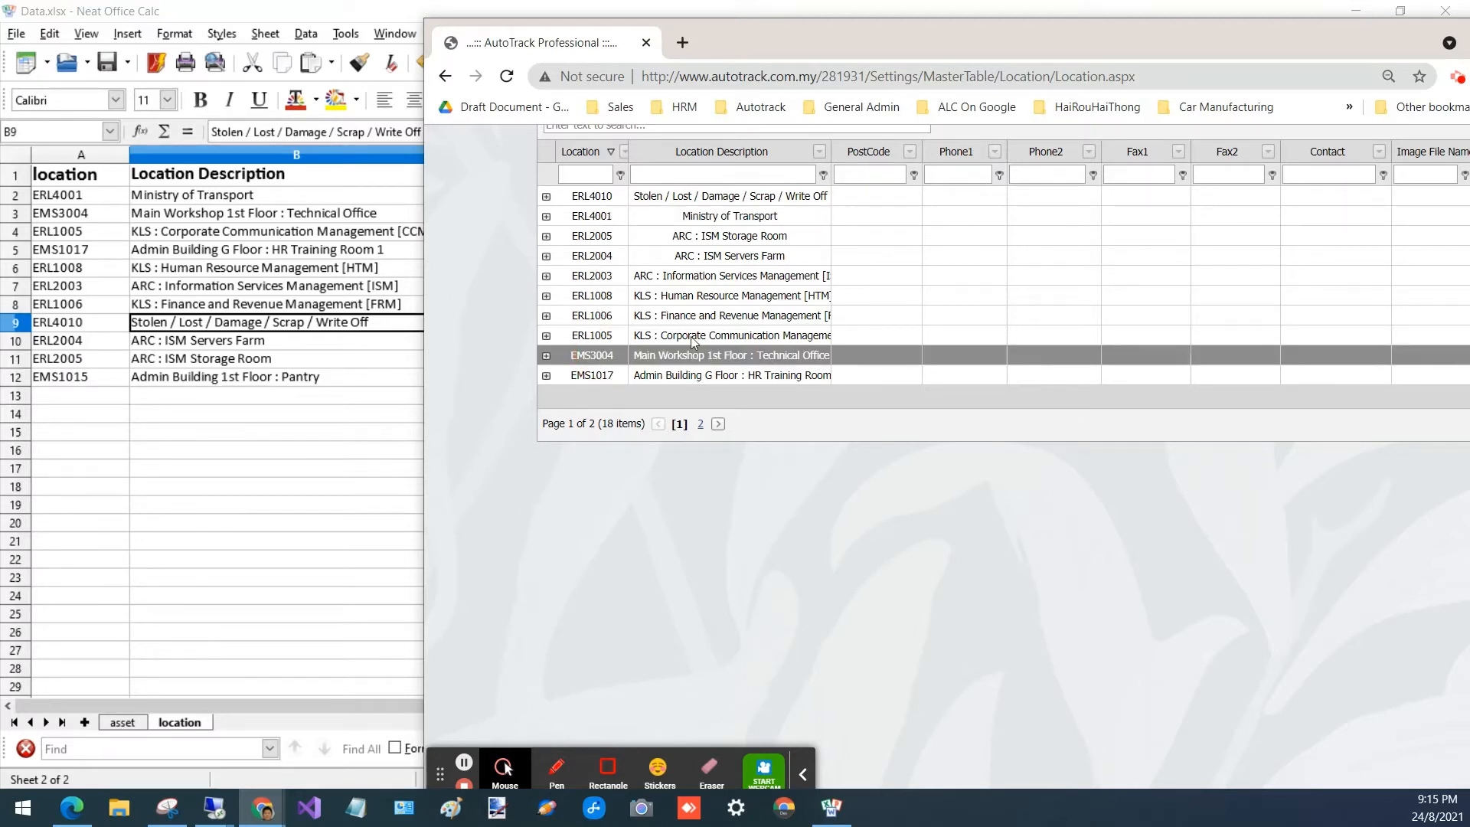
{"action": "double_click", "coordinate": [832, 152]}
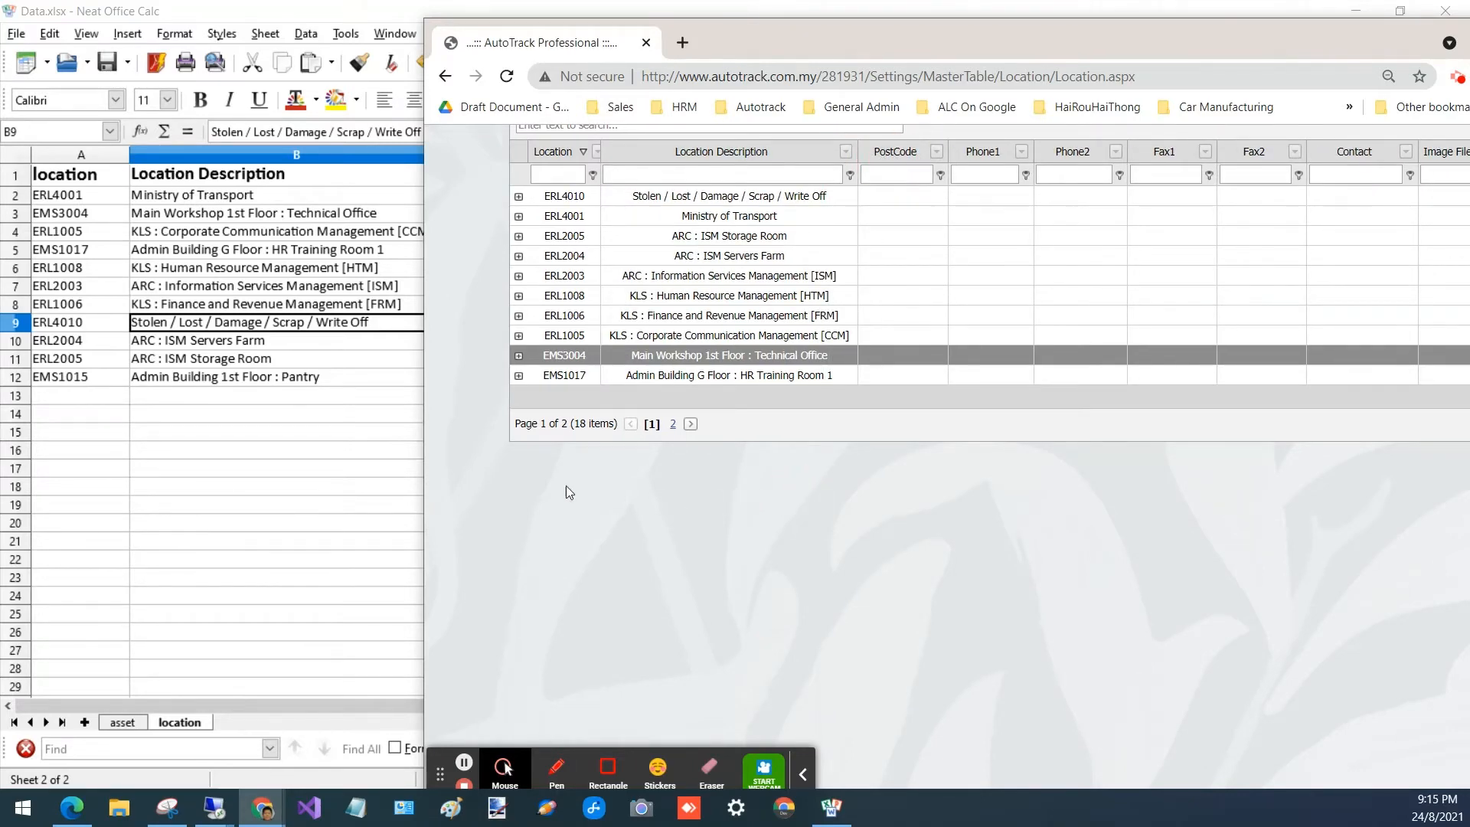
- Leave the spreadsheet comparison, switch to the Autotrack OnDemand Stock Take site in Chrome, and open its Location Import page
{"action": "left_click", "coordinate": [328, 435]}
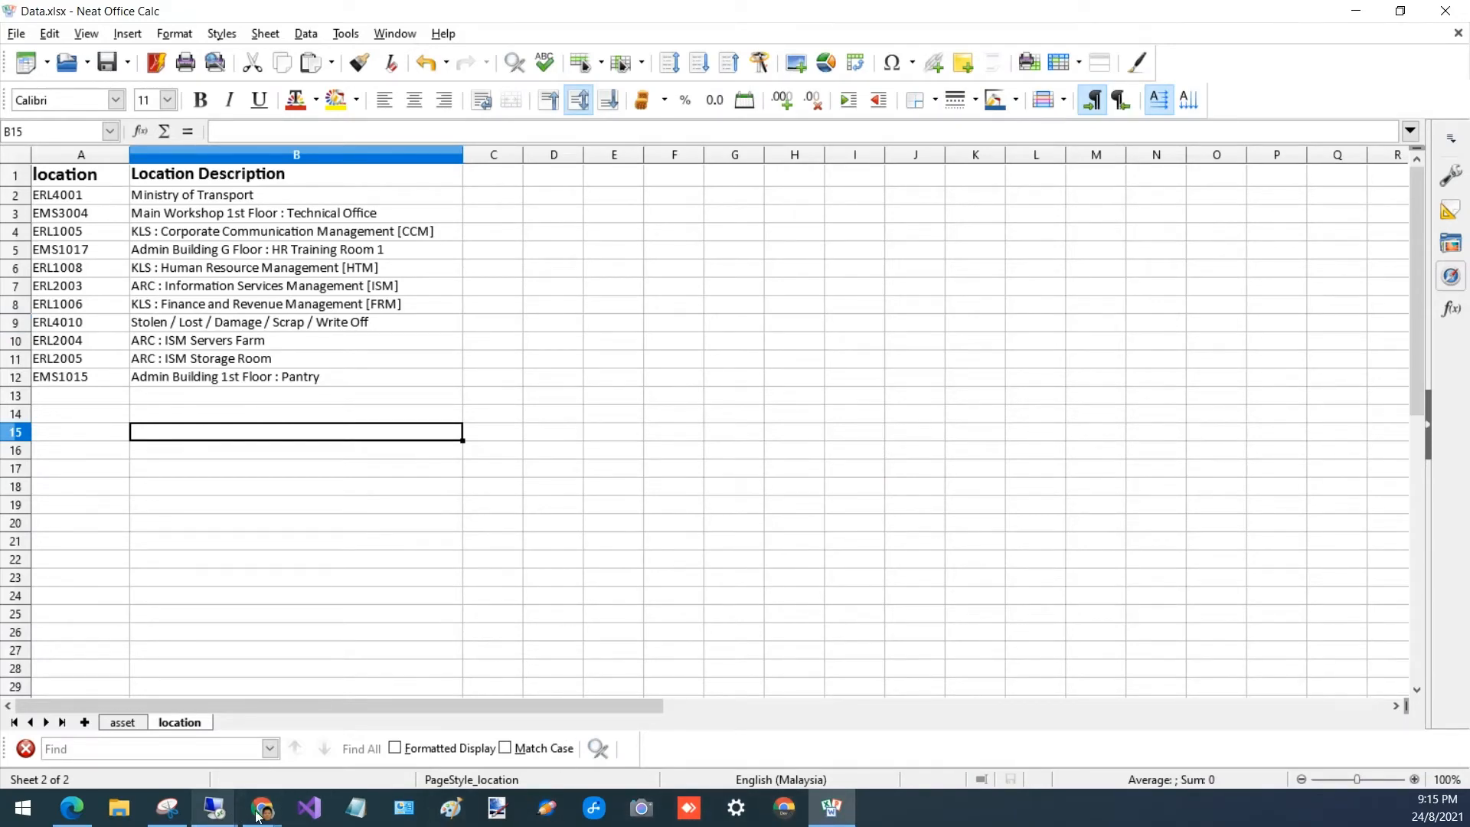
{"action": "mouse_move", "coordinate": [264, 816]}
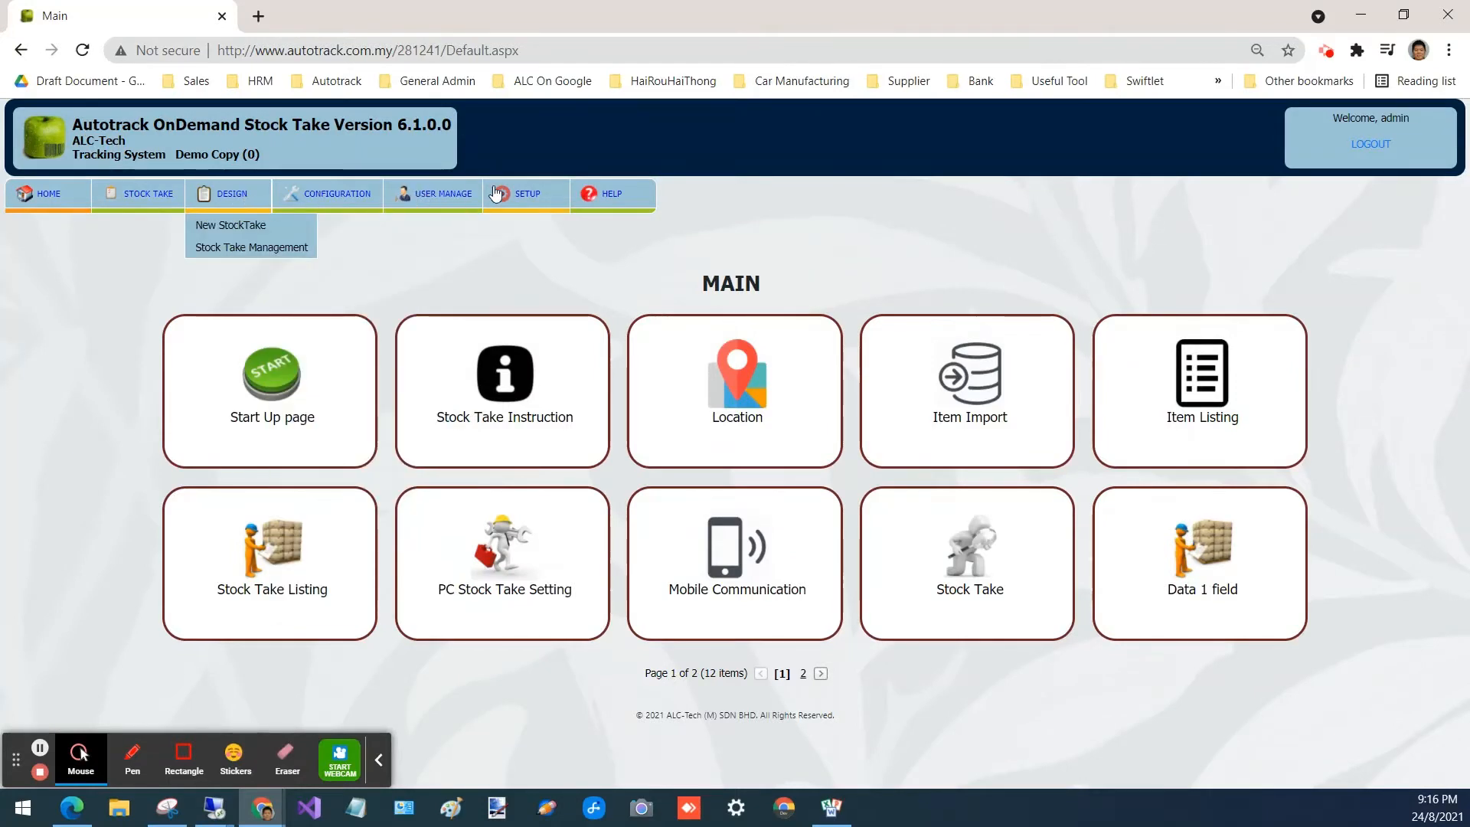
{"action": "left_click", "coordinate": [540, 194]}
{"action": "left_click", "coordinate": [530, 225]}
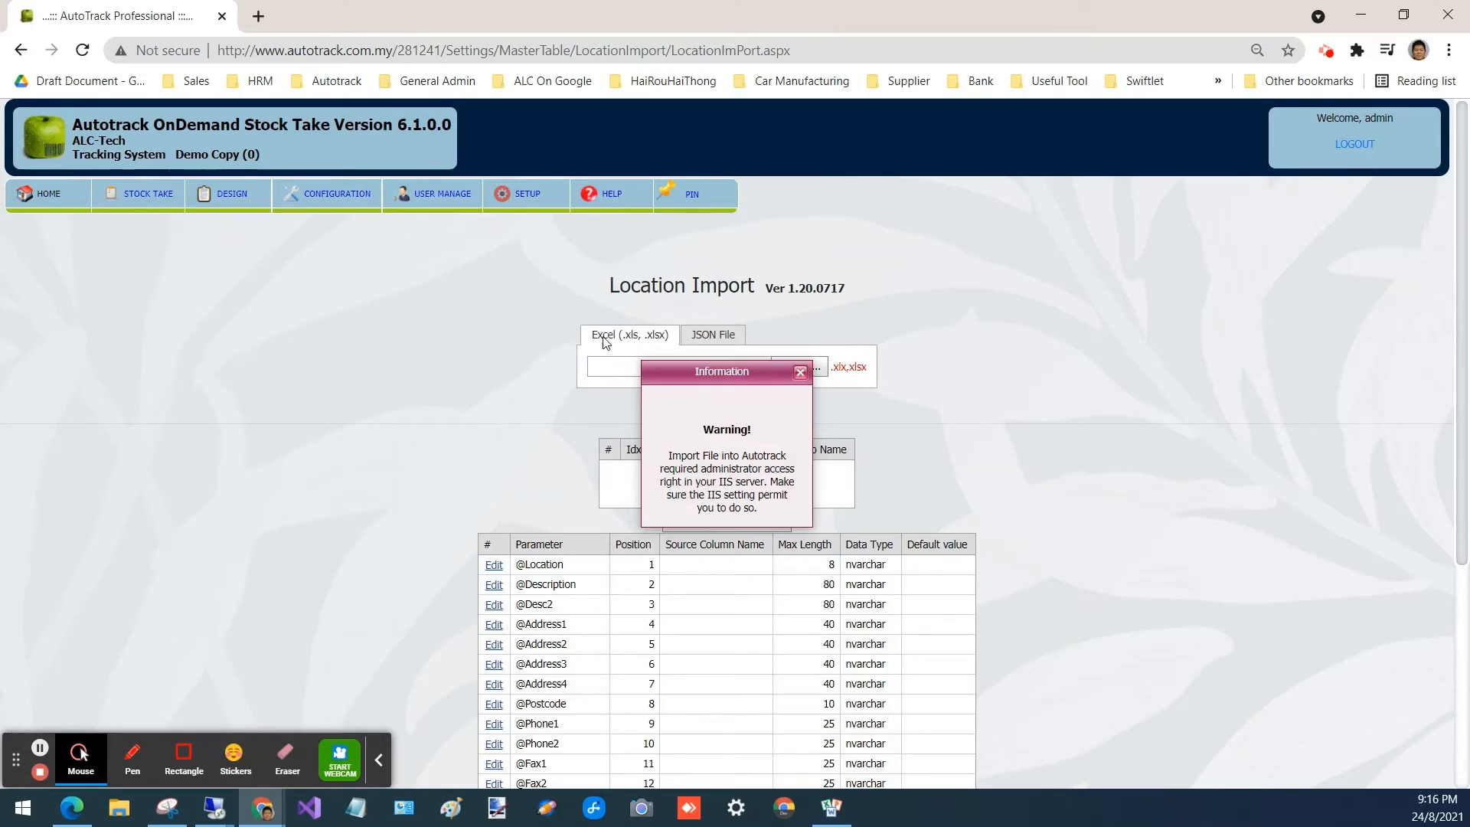
- Upload Data.xlsx as the Excel source file for the location import and dismiss the notices
{"action": "left_click", "coordinate": [810, 362]}
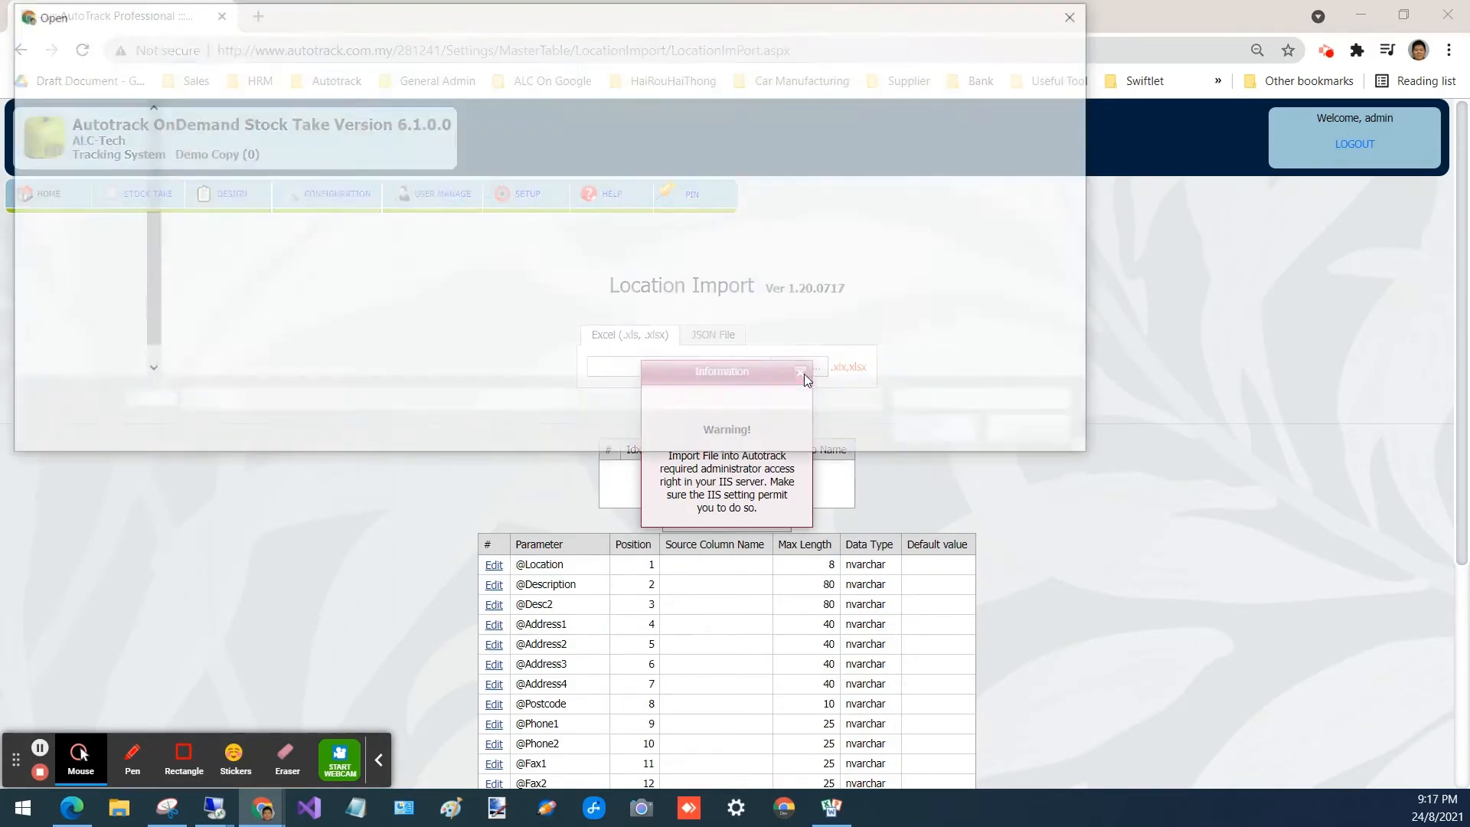
{"action": "double_click", "coordinate": [540, 168]}
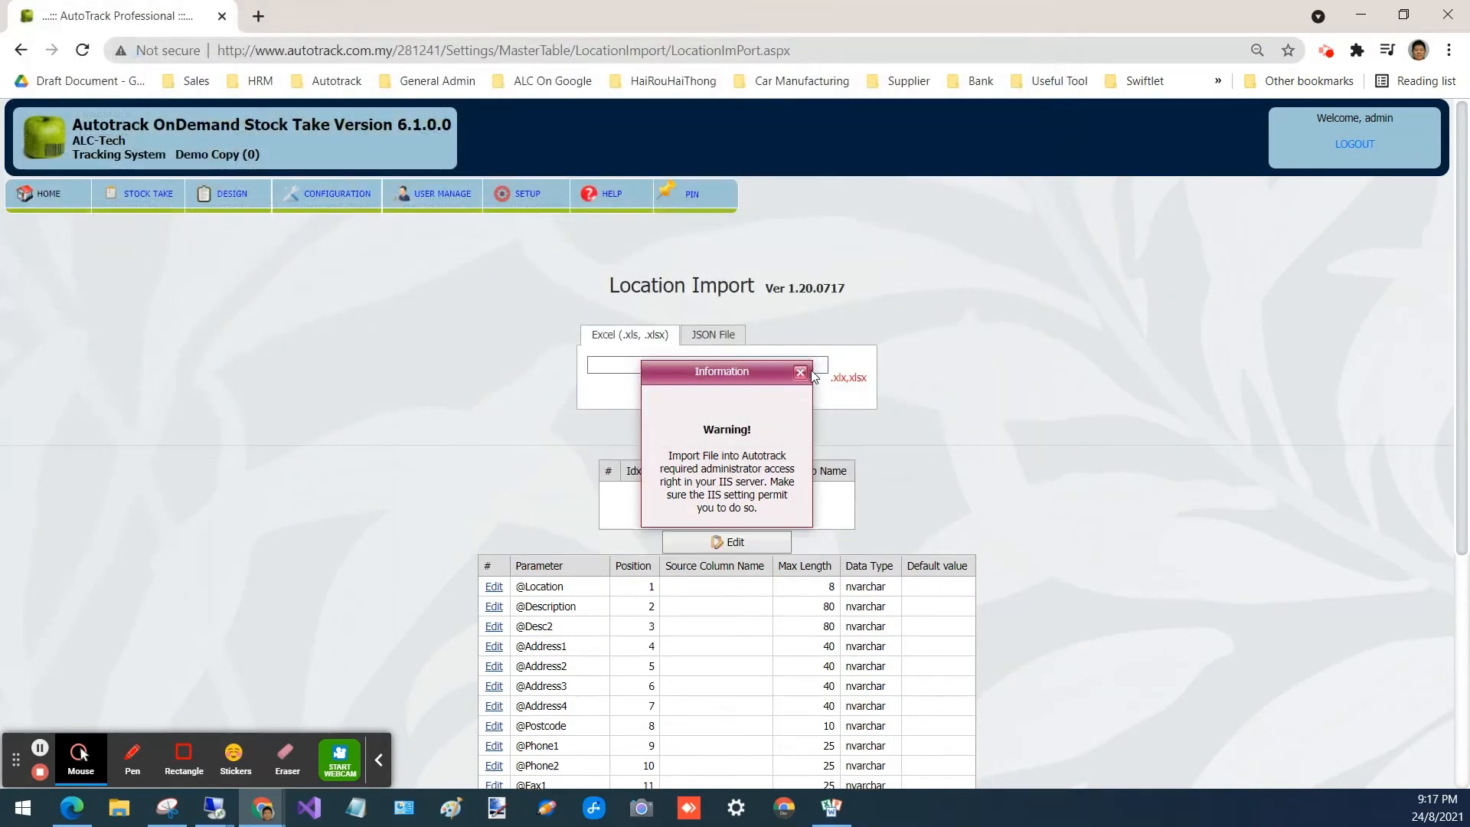
{"action": "left_click", "coordinate": [800, 373]}
{"action": "left_click", "coordinate": [902, 158]}
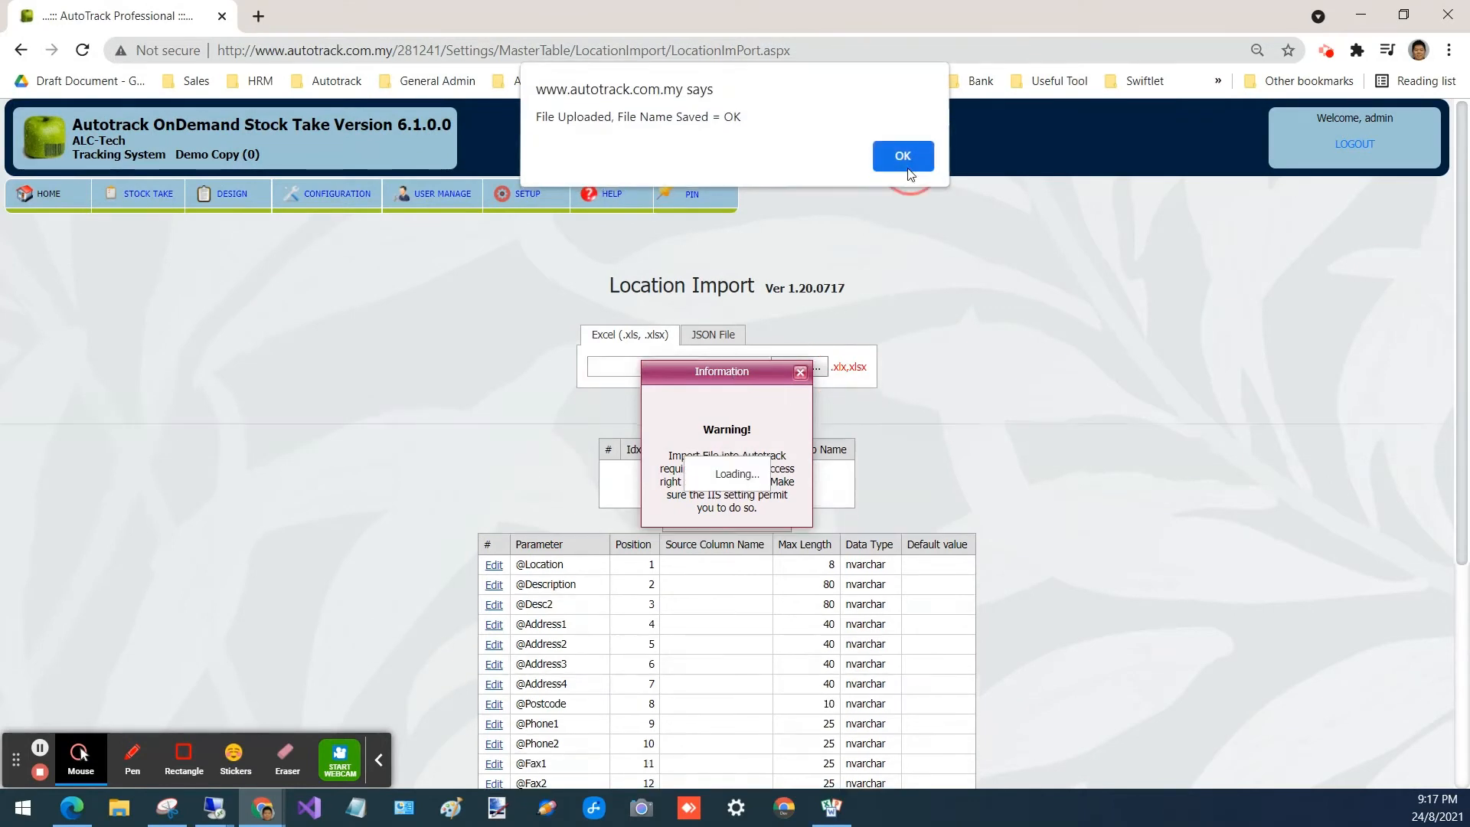
{"action": "left_click", "coordinate": [800, 373]}
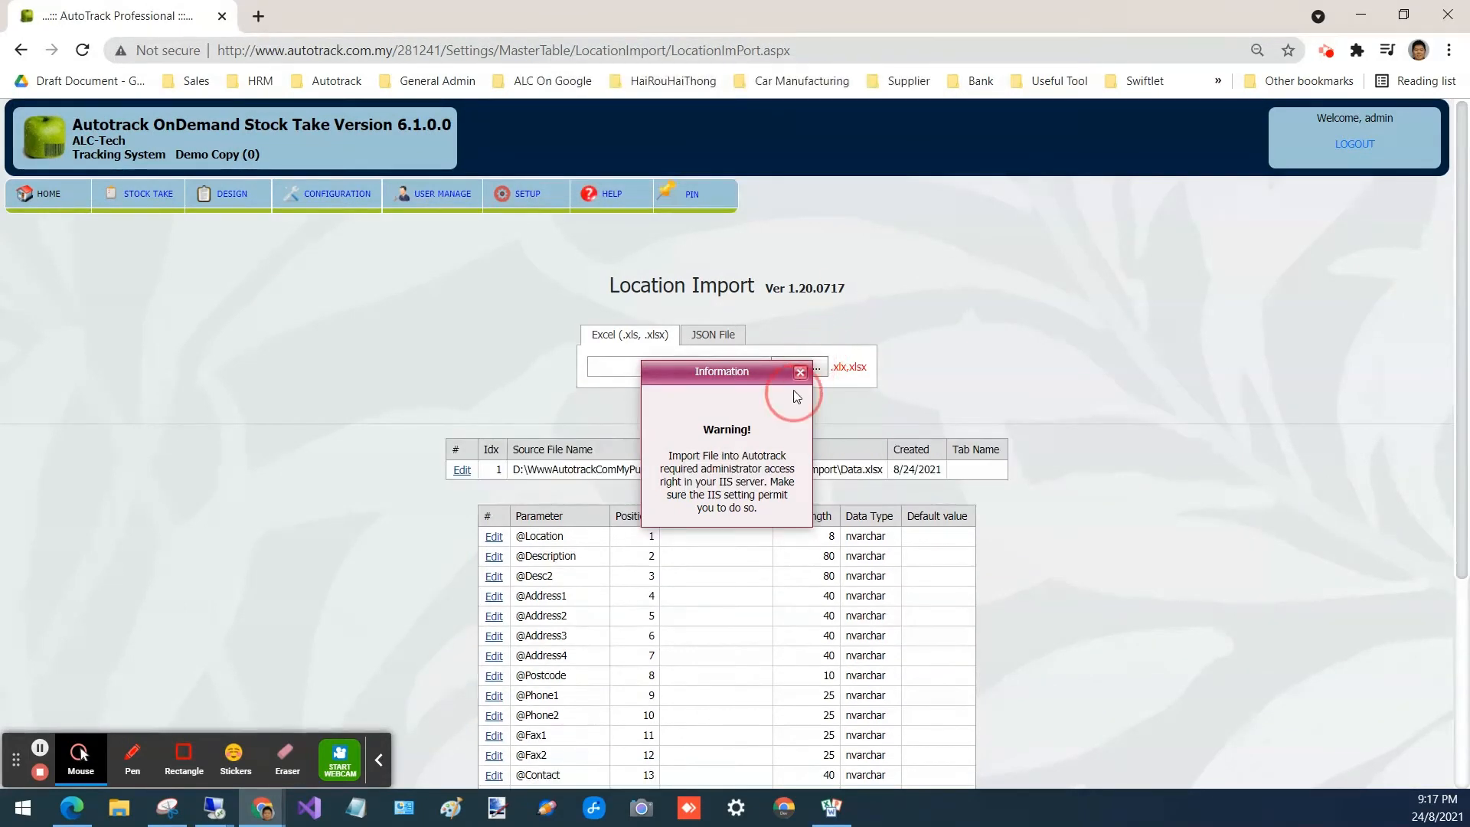
- Set the tab name of the uploaded Data.xlsx source file to location$ and save the change
{"action": "left_click", "coordinate": [461, 470]}
{"action": "left_click", "coordinate": [622, 527]}
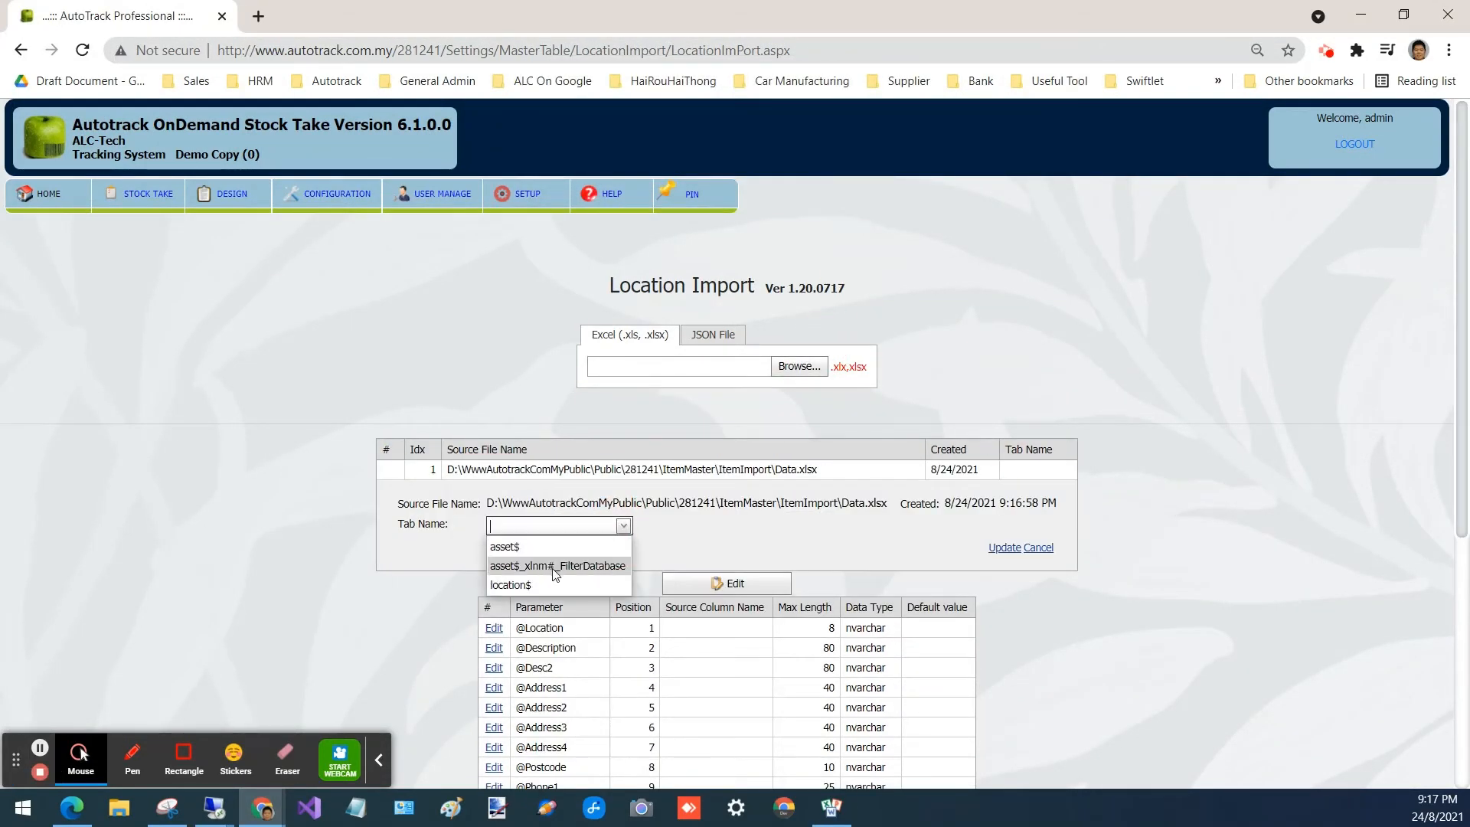
{"action": "left_click", "coordinate": [552, 582]}
{"action": "left_click", "coordinate": [1004, 548]}
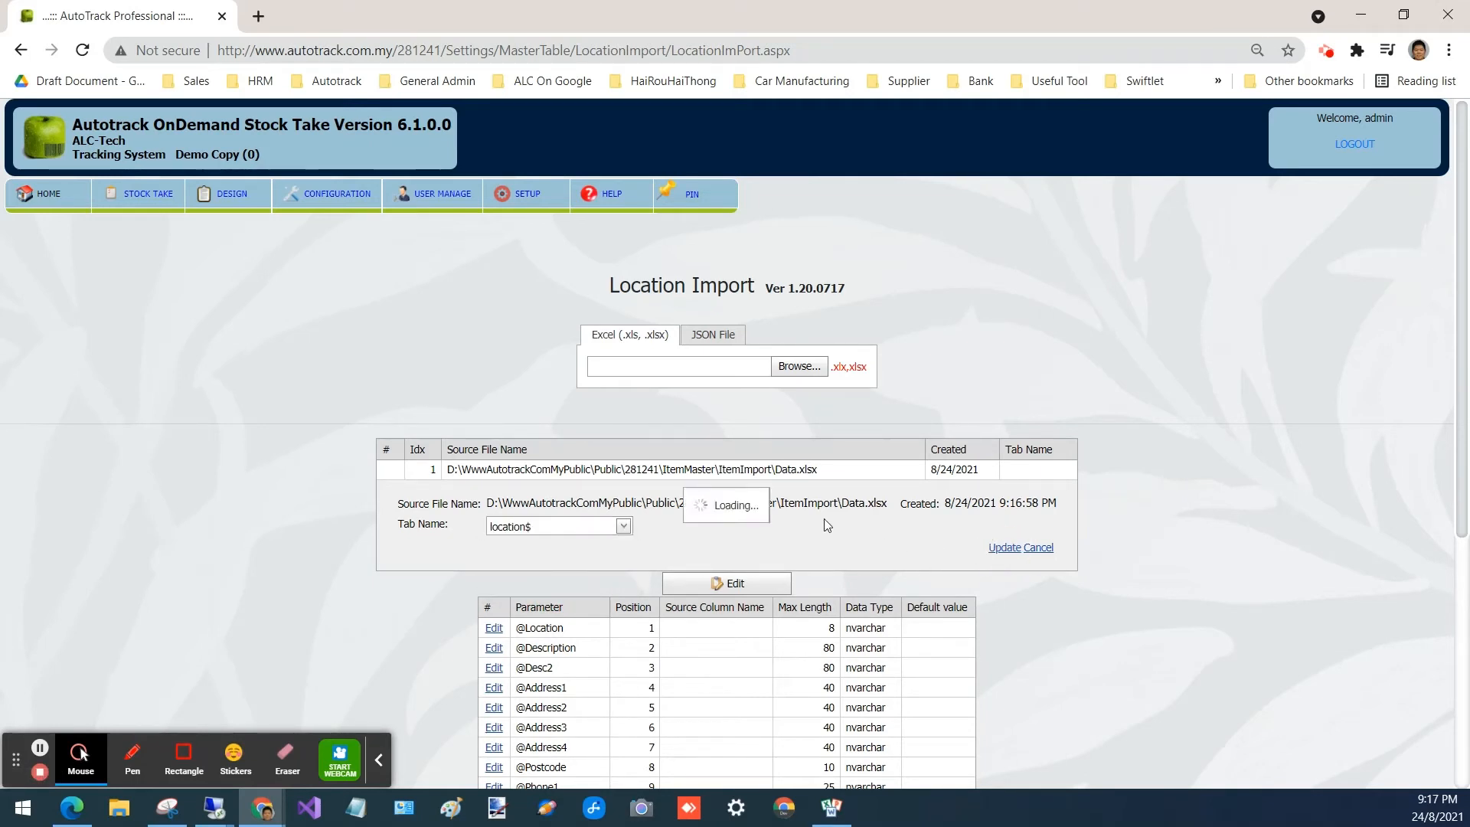
{"action": "scroll", "coordinate": [494, 467], "scroll_direction": "down", "scroll_amount": 1}
{"action": "left_click", "coordinate": [494, 463]}
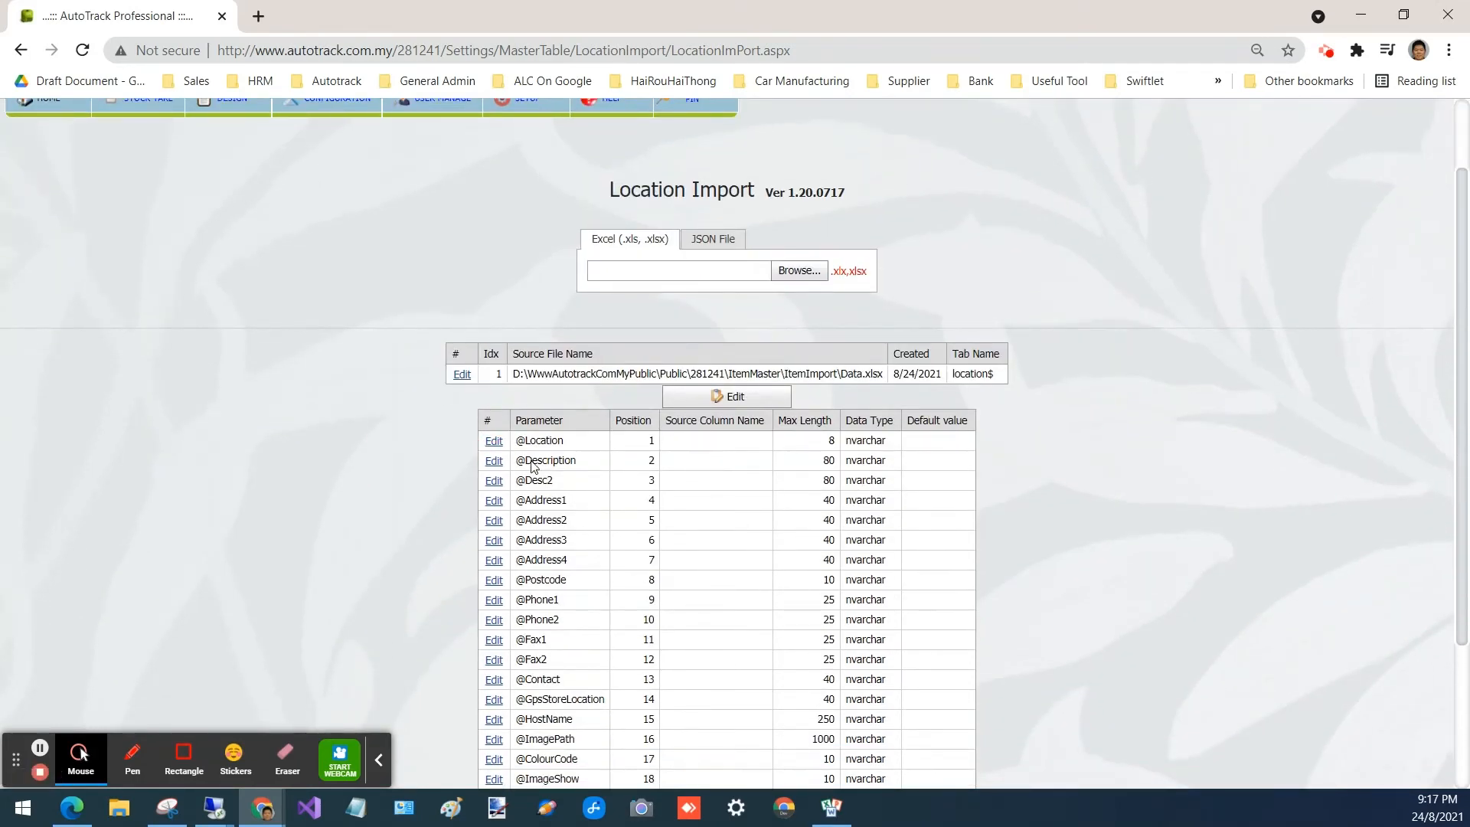
{"action": "left_click", "coordinate": [714, 542]}
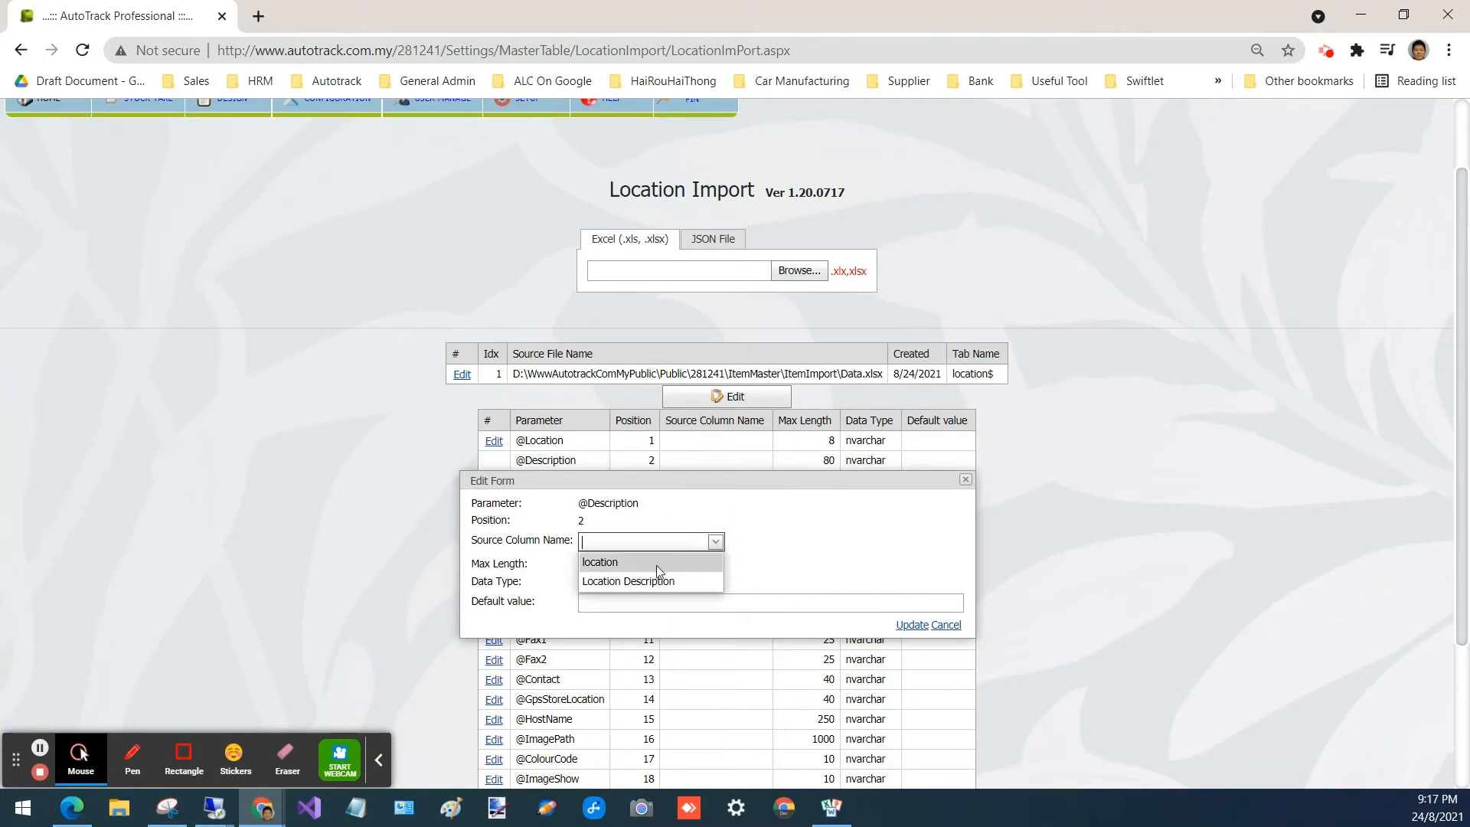
{"action": "left_click", "coordinate": [644, 563]}
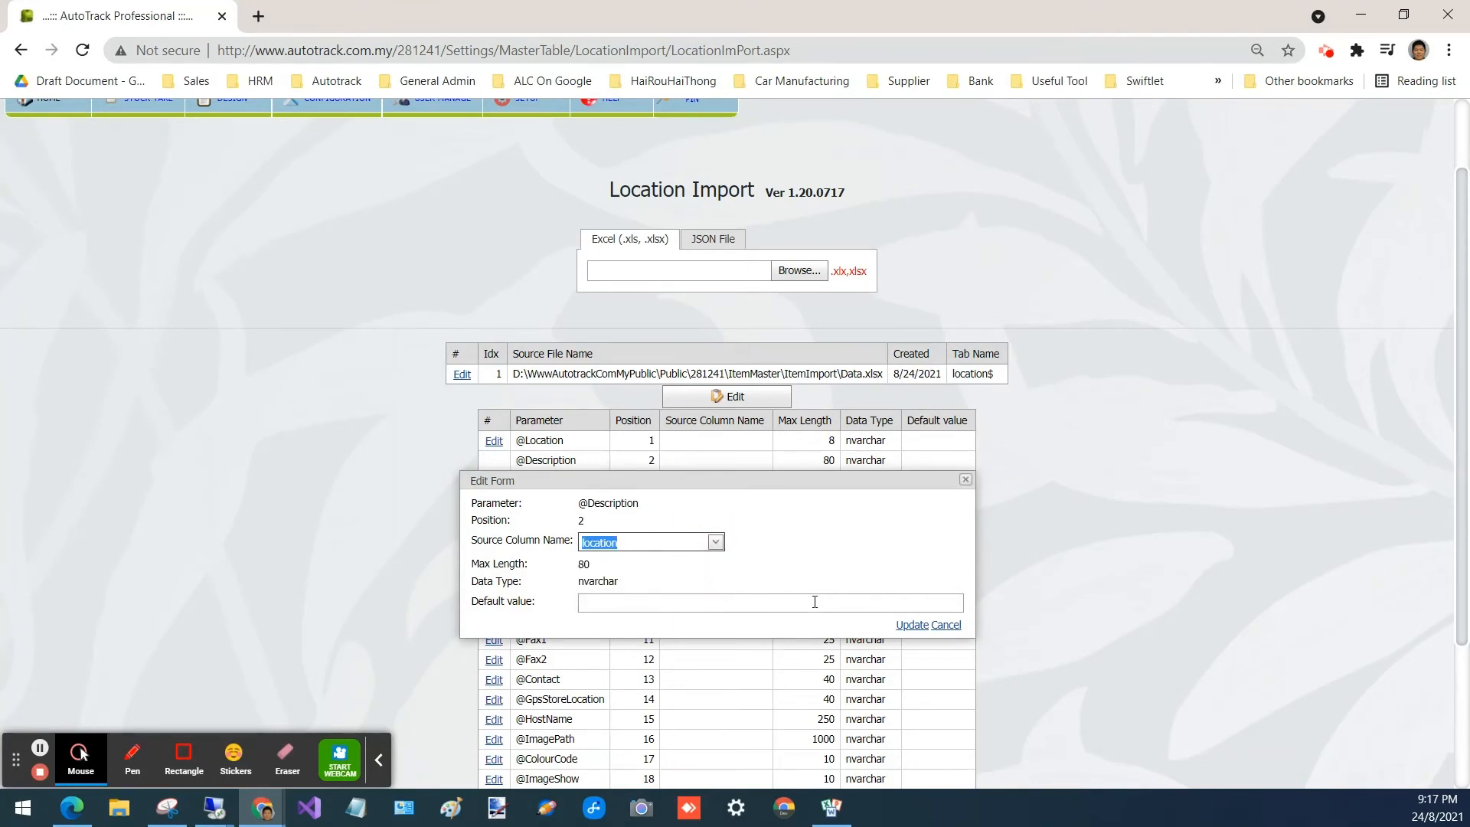
{"action": "left_click", "coordinate": [912, 625]}
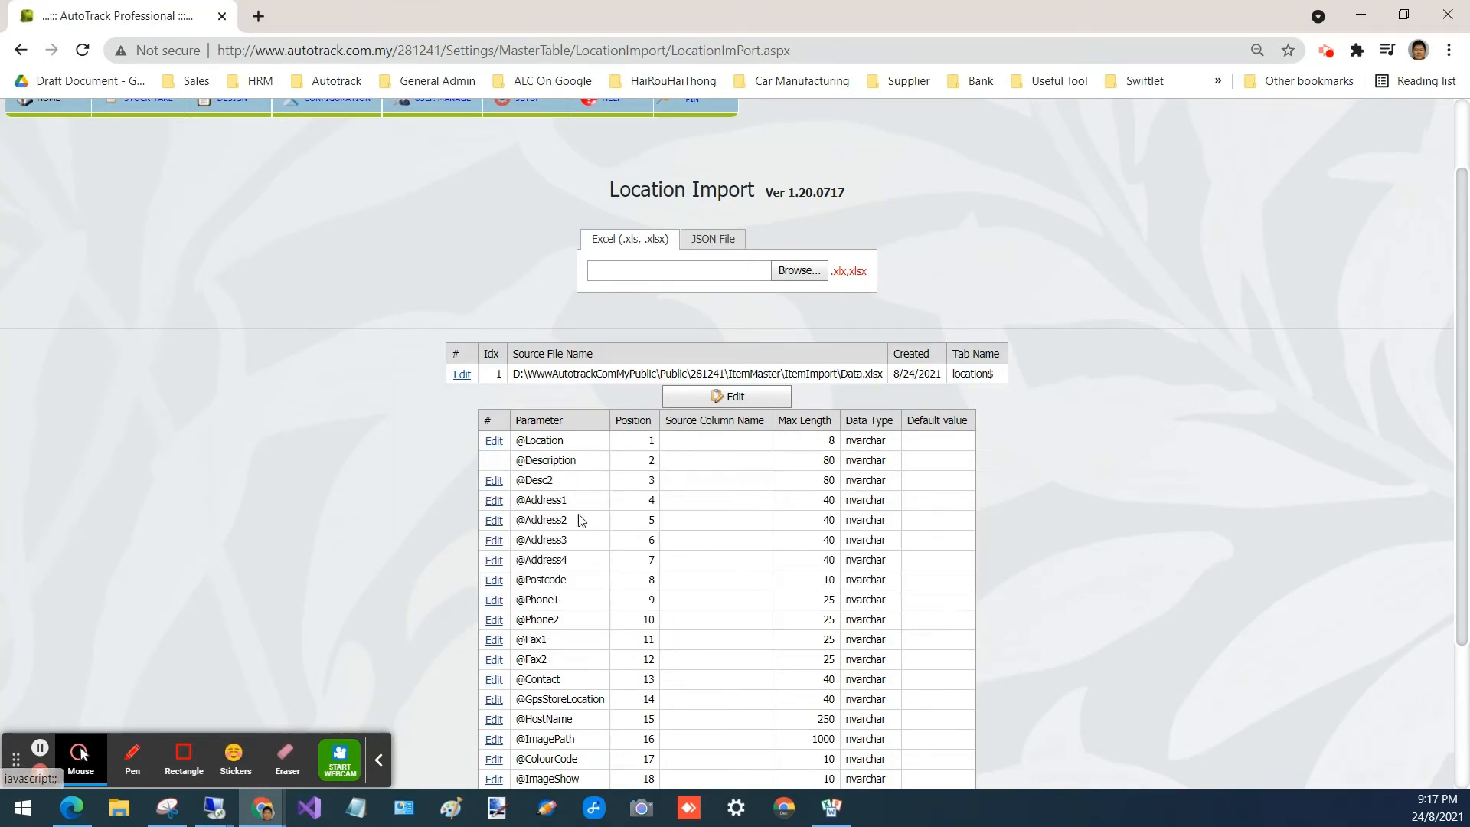
{"action": "left_click", "coordinate": [494, 480]}
{"action": "left_click", "coordinate": [715, 561]}
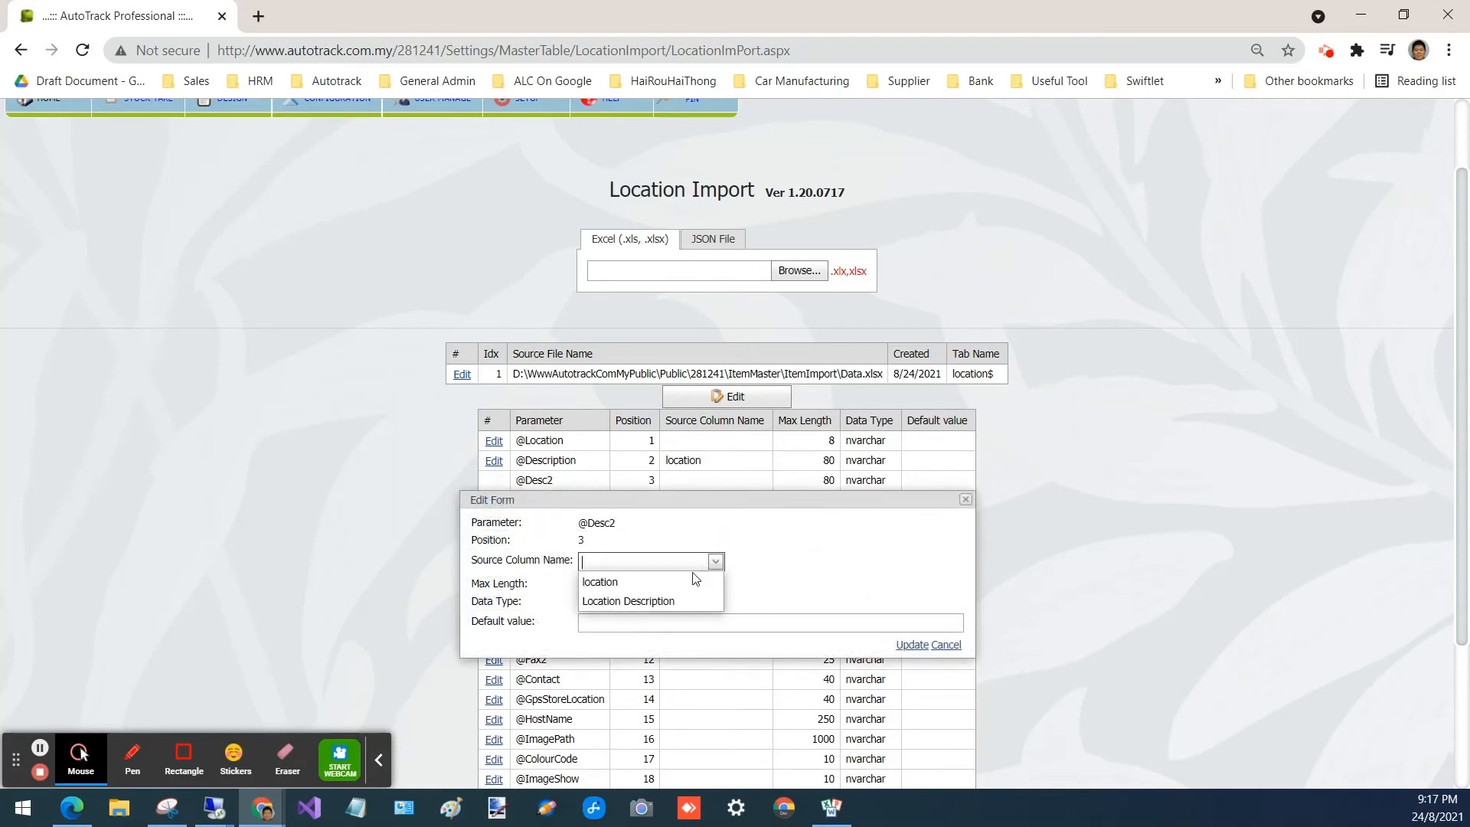
{"action": "left_click", "coordinate": [640, 601]}
{"action": "left_click", "coordinate": [912, 644]}
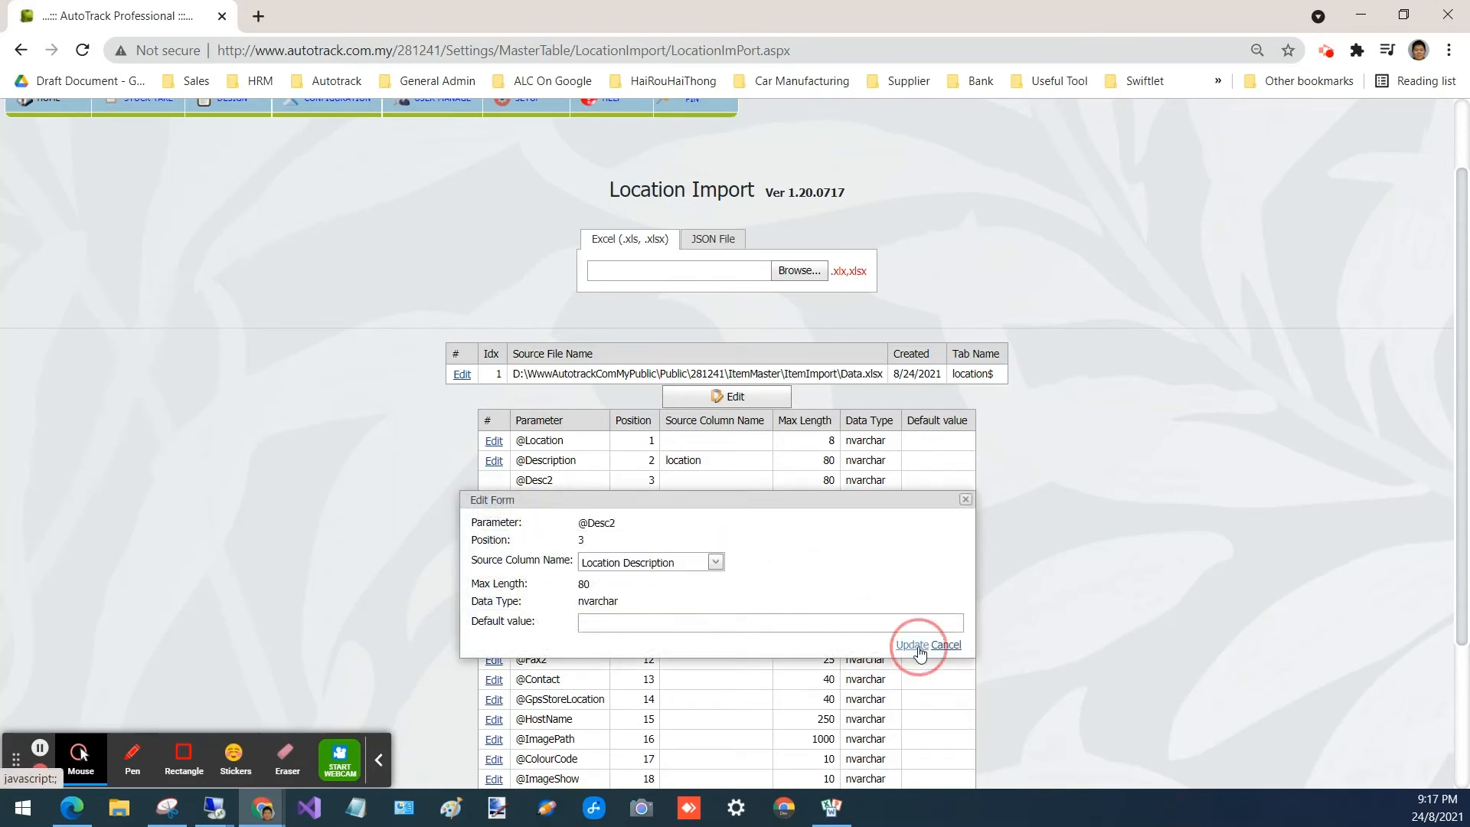
{"action": "left_click", "coordinate": [183, 754]}
{"action": "left_click_drag", "start_coordinate": [461, 410], "coordinate": [544, 464]}
{"action": "left_click_drag", "start_coordinate": [705, 474], "coordinate": [1028, 506]}
{"action": "mouse_move", "coordinate": [648, 427]}
{"action": "left_mouse_down"}
{"action": "mouse_move", "coordinate": [715, 455]}
{"action": "mouse_move", "coordinate": [801, 461]}
{"action": "left_mouse_up"}
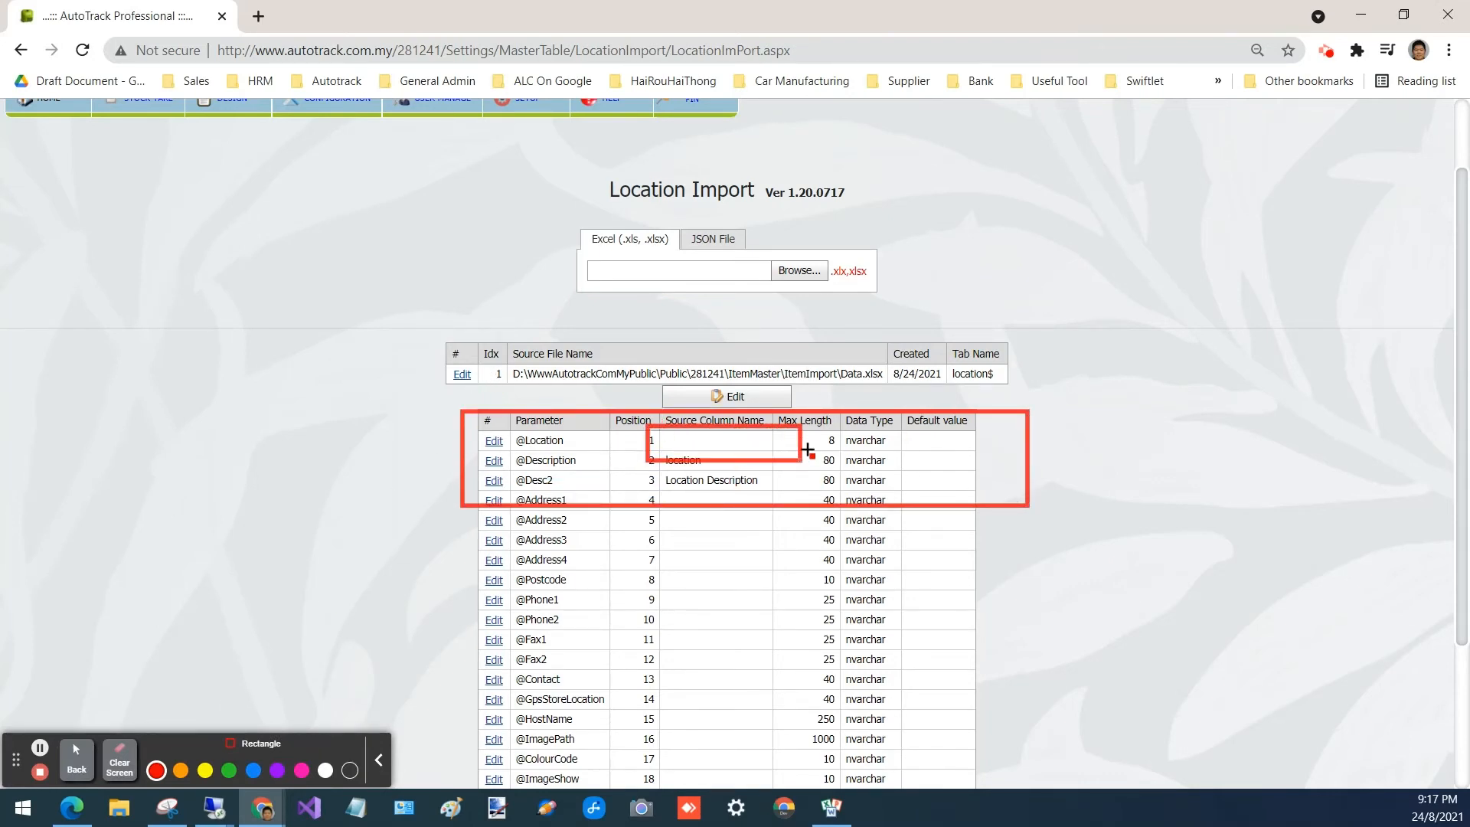
{"action": "left_click", "coordinate": [77, 765]}
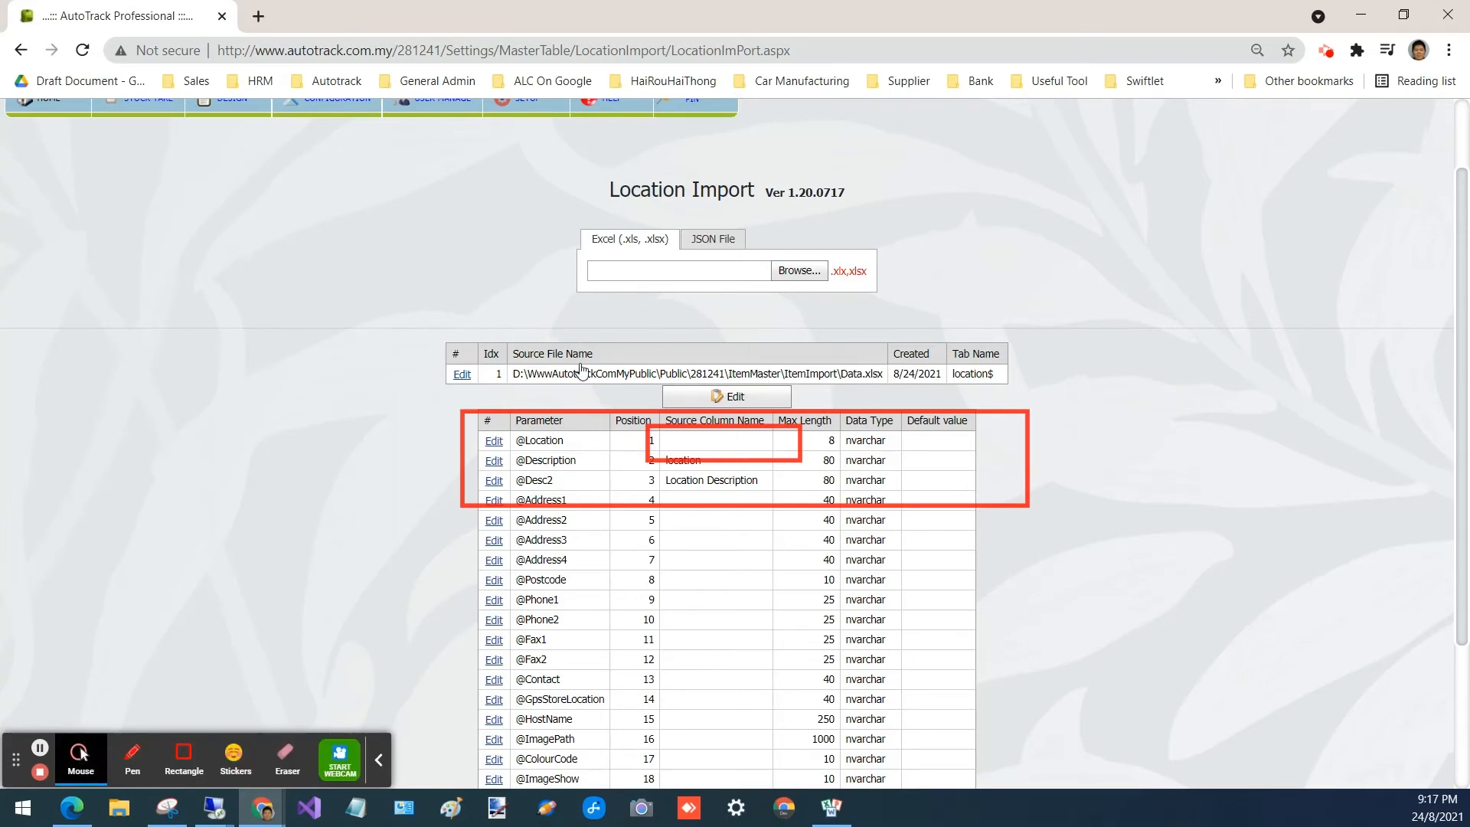
{"action": "scroll", "coordinate": [1050, 553], "scroll_direction": "down", "scroll_amount": 3}
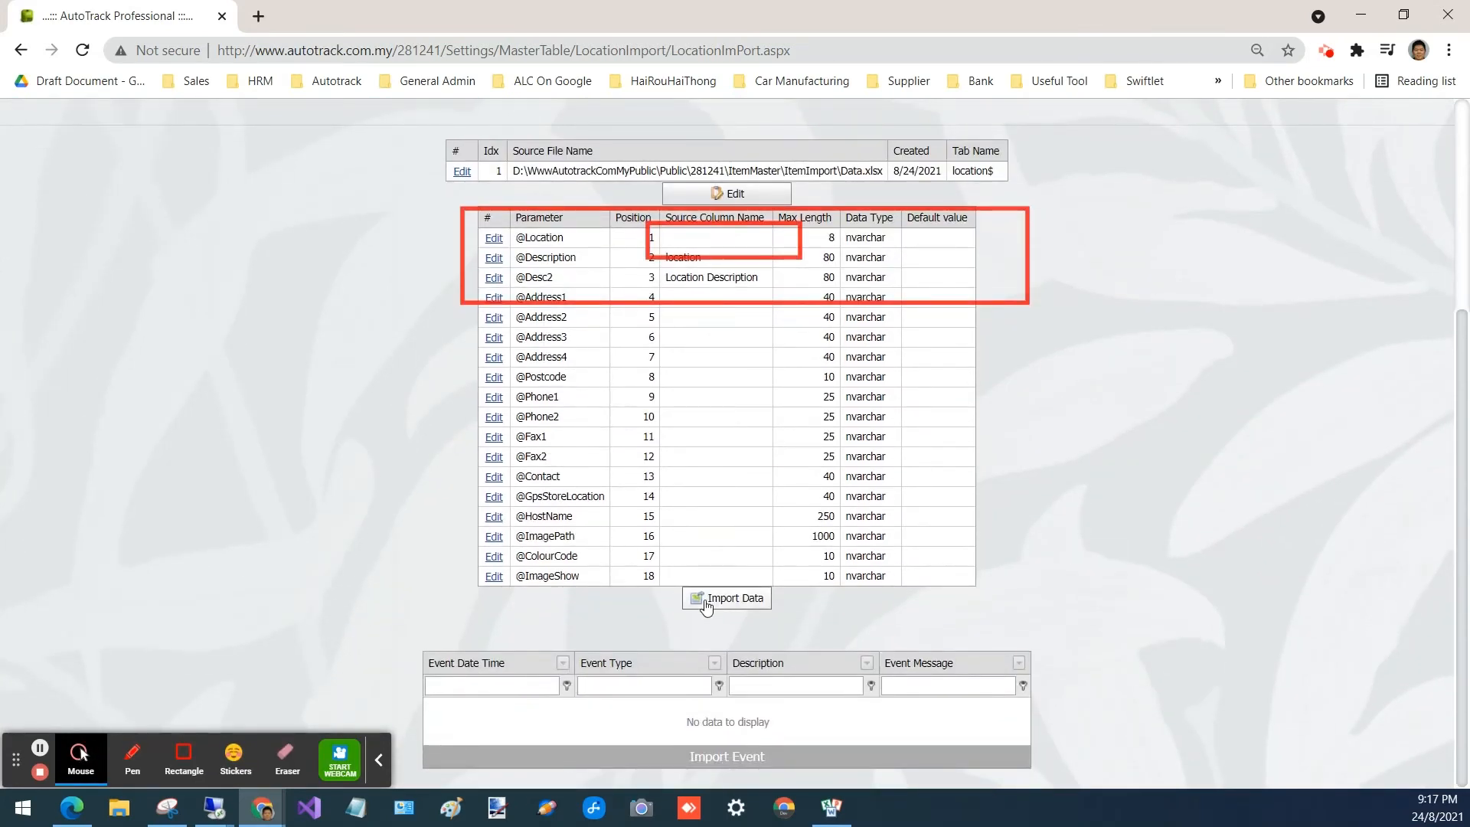
{"action": "left_click", "coordinate": [706, 604]}
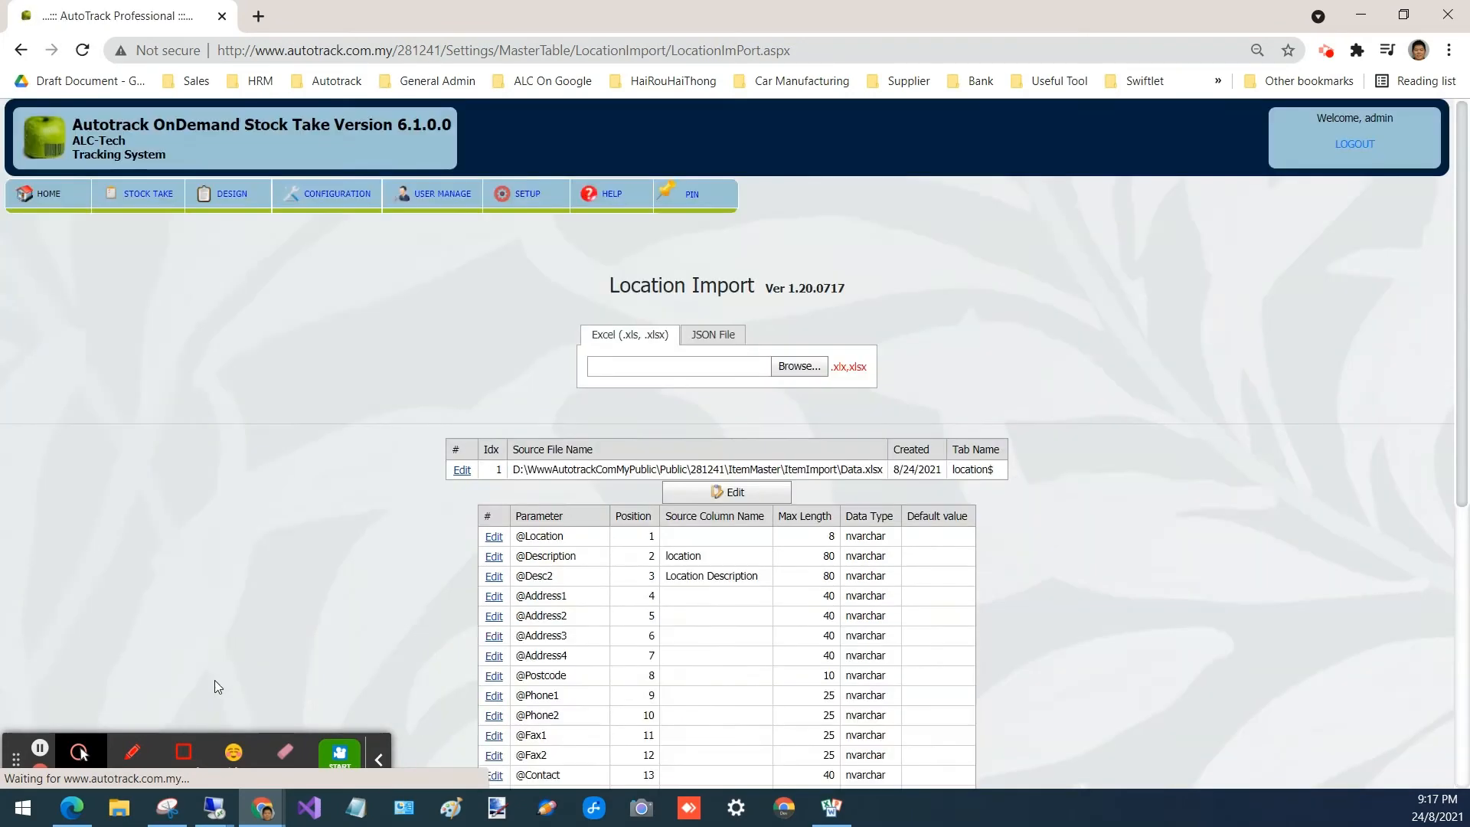
{"action": "scroll", "coordinate": [418, 546], "scroll_direction": "down", "scroll_amount": 5}
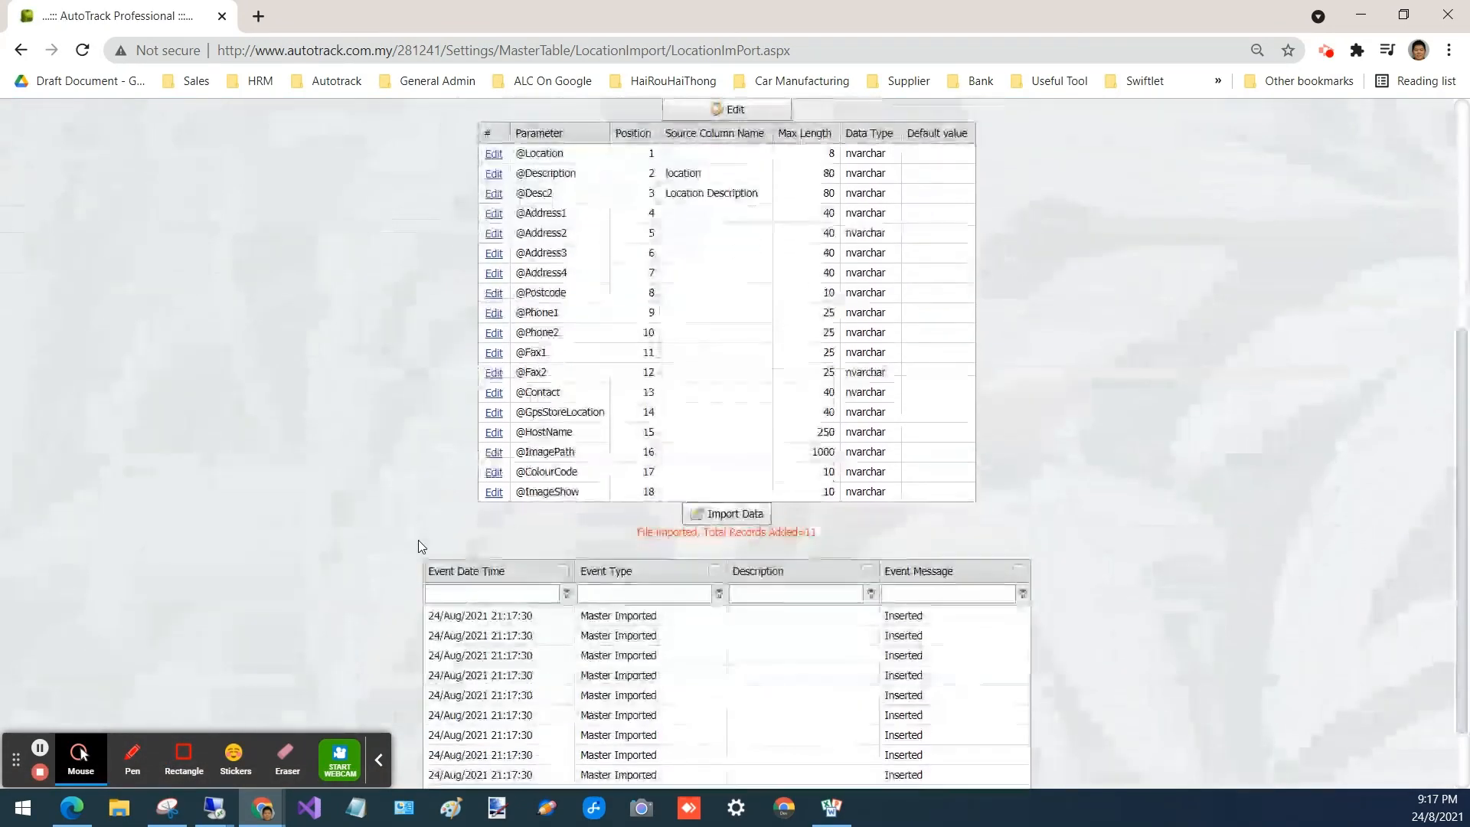
{"action": "scroll", "coordinate": [514, 553], "scroll_direction": "down", "scroll_amount": 1}
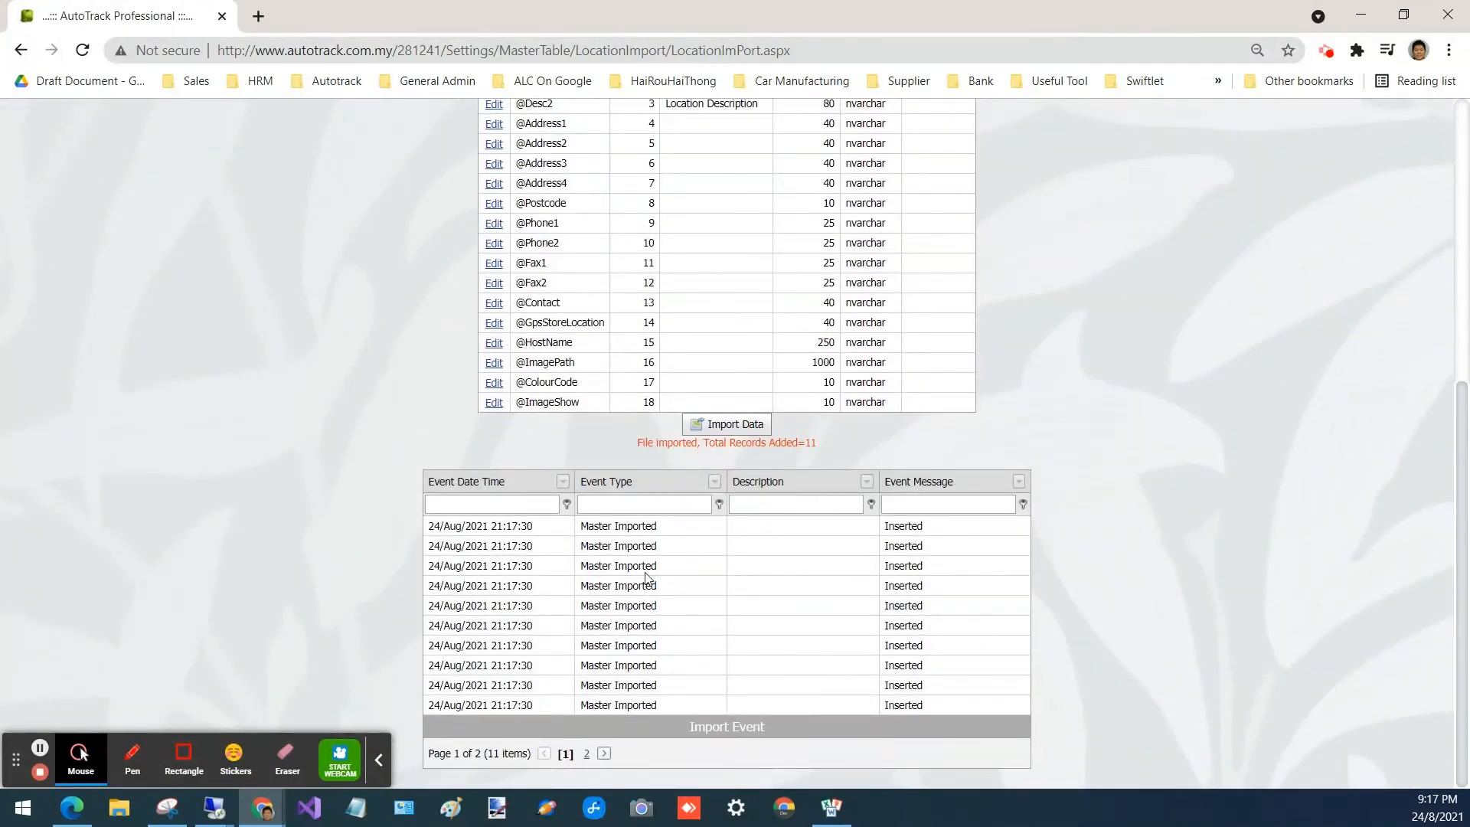
{"action": "scroll", "coordinate": [536, 505], "scroll_direction": "up", "scroll_amount": 2}
{"action": "scroll", "coordinate": [559, 509], "scroll_direction": "down", "scroll_amount": 2}
{"action": "scroll", "coordinate": [582, 521], "scroll_direction": "up", "scroll_amount": 6}
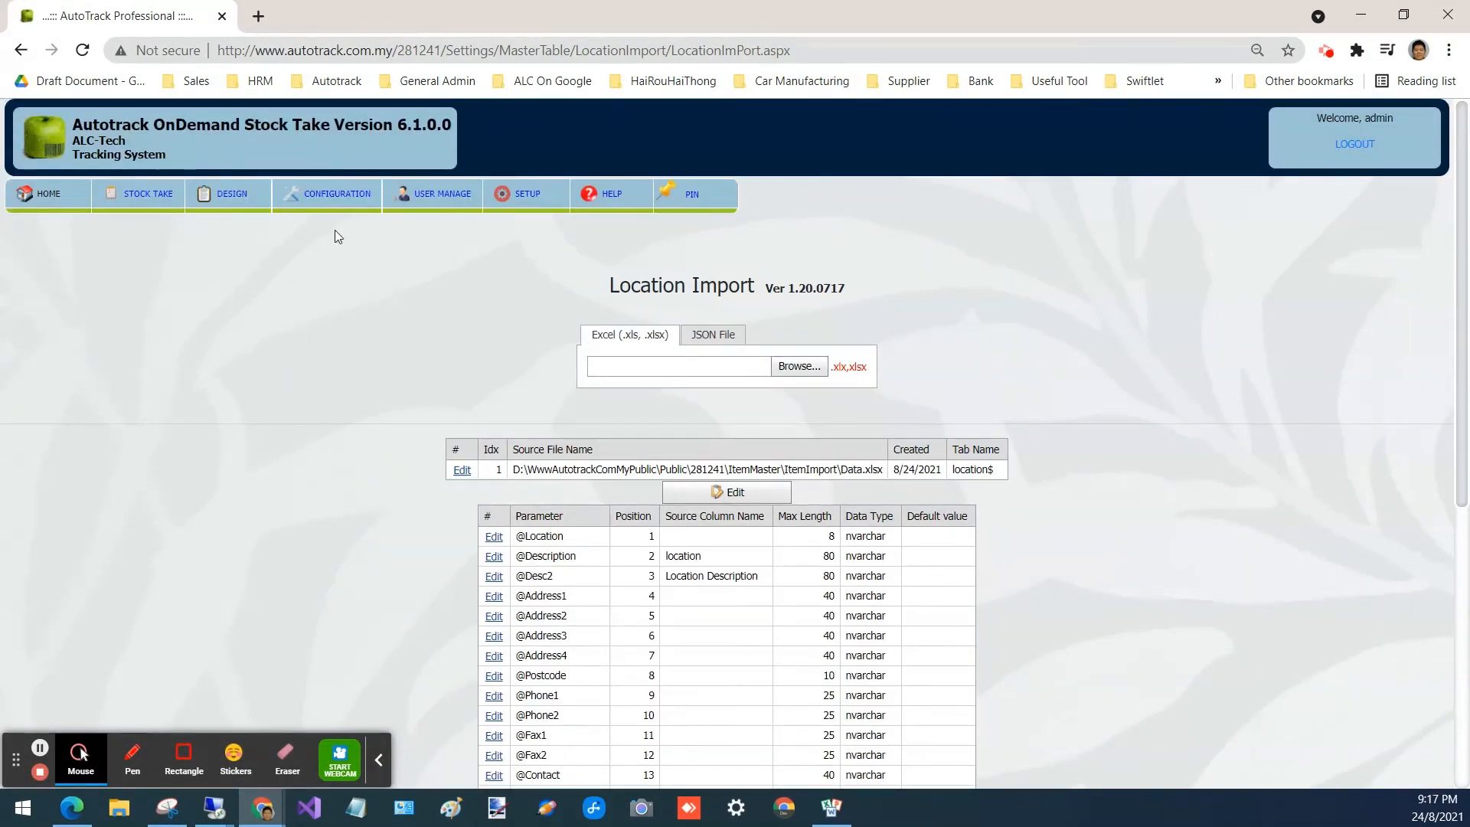
- Open the Location master list from the setup functions and widen its Location Description column
{"action": "mouse_move", "coordinate": [391, 197]}
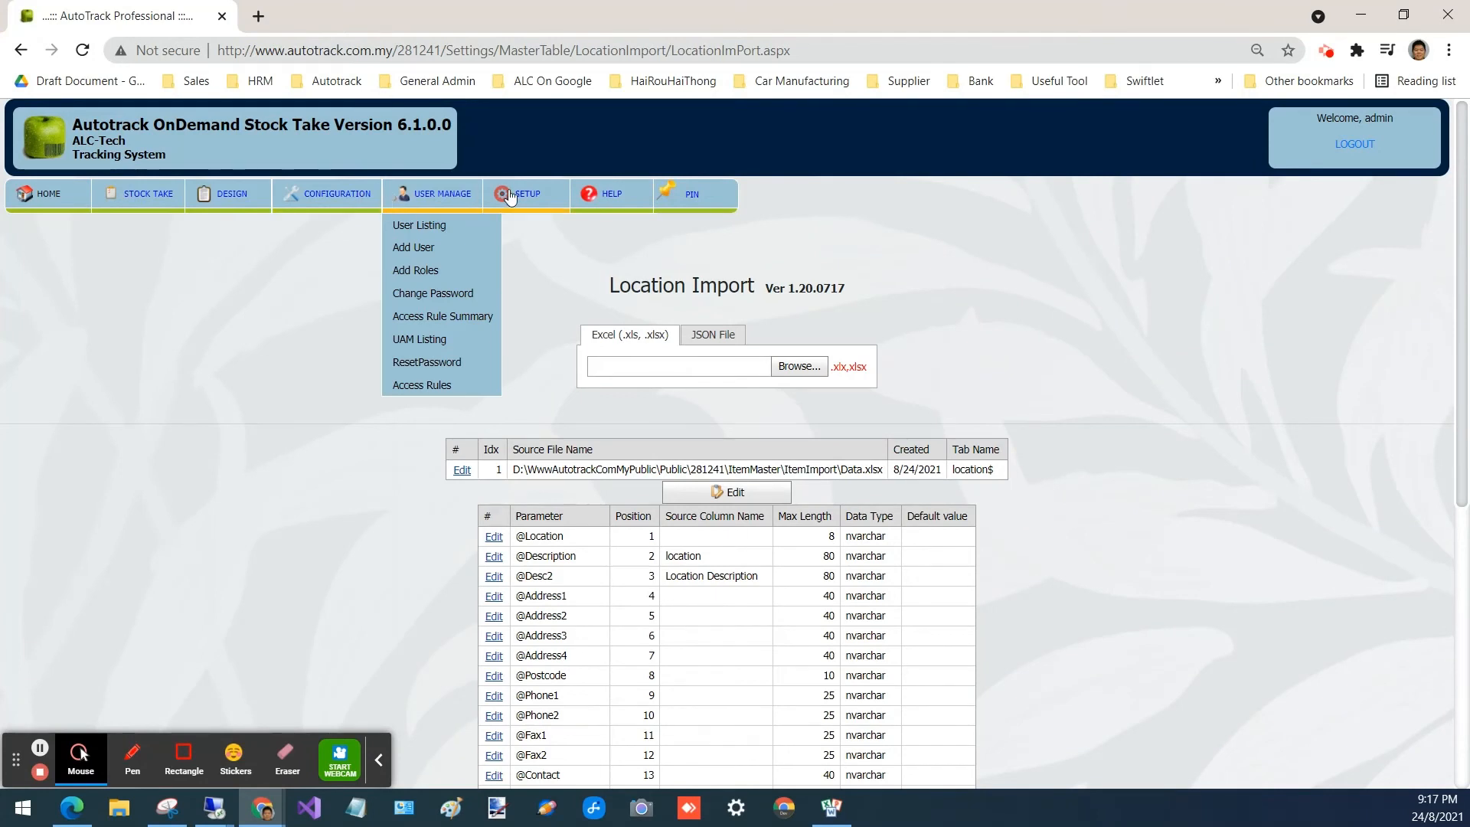
{"action": "mouse_move", "coordinate": [509, 199]}
{"action": "left_click", "coordinate": [513, 317]}
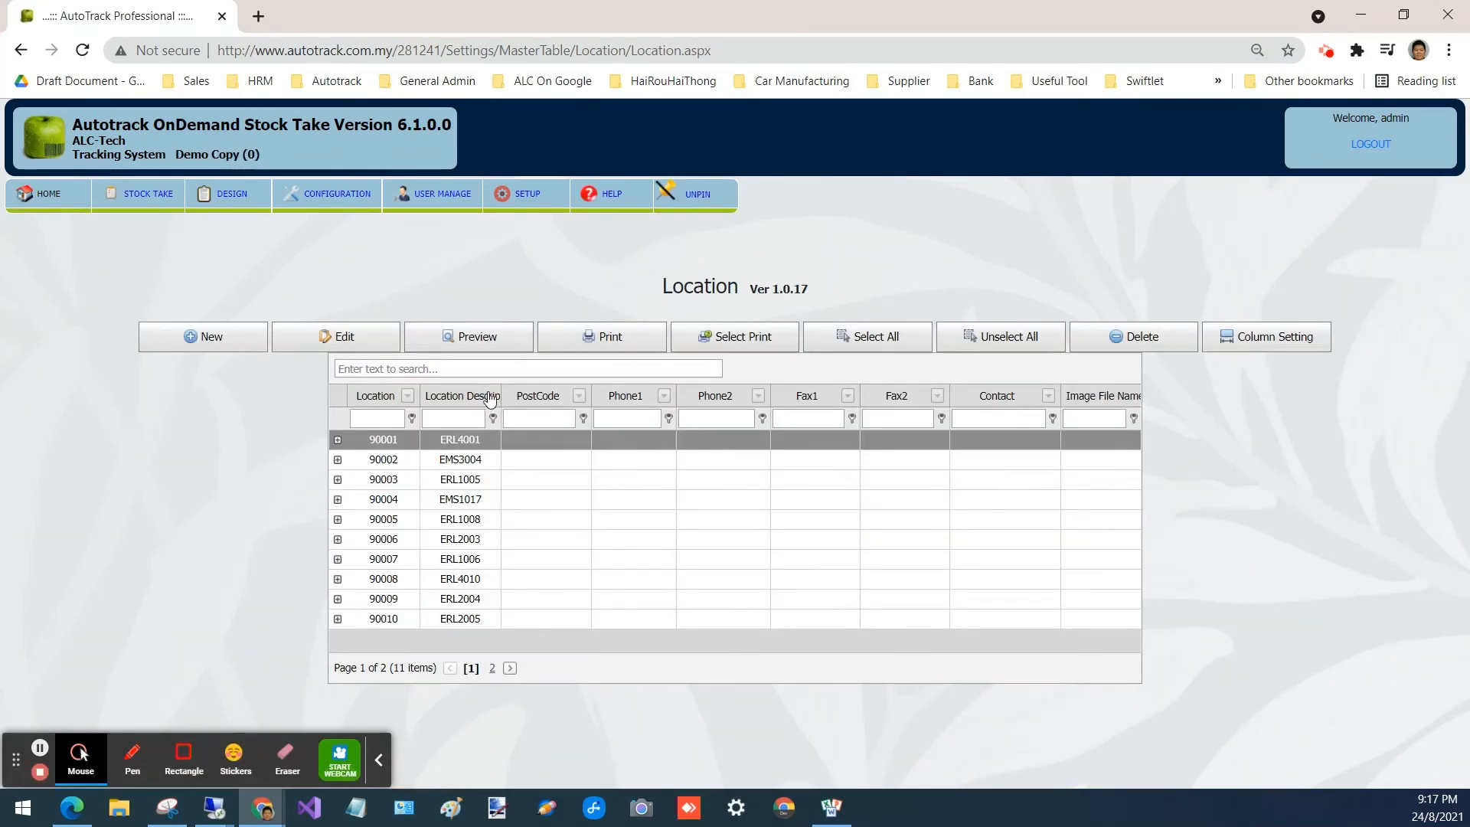
{"action": "left_click_drag", "start_coordinate": [501, 395], "coordinate": [578, 395]}
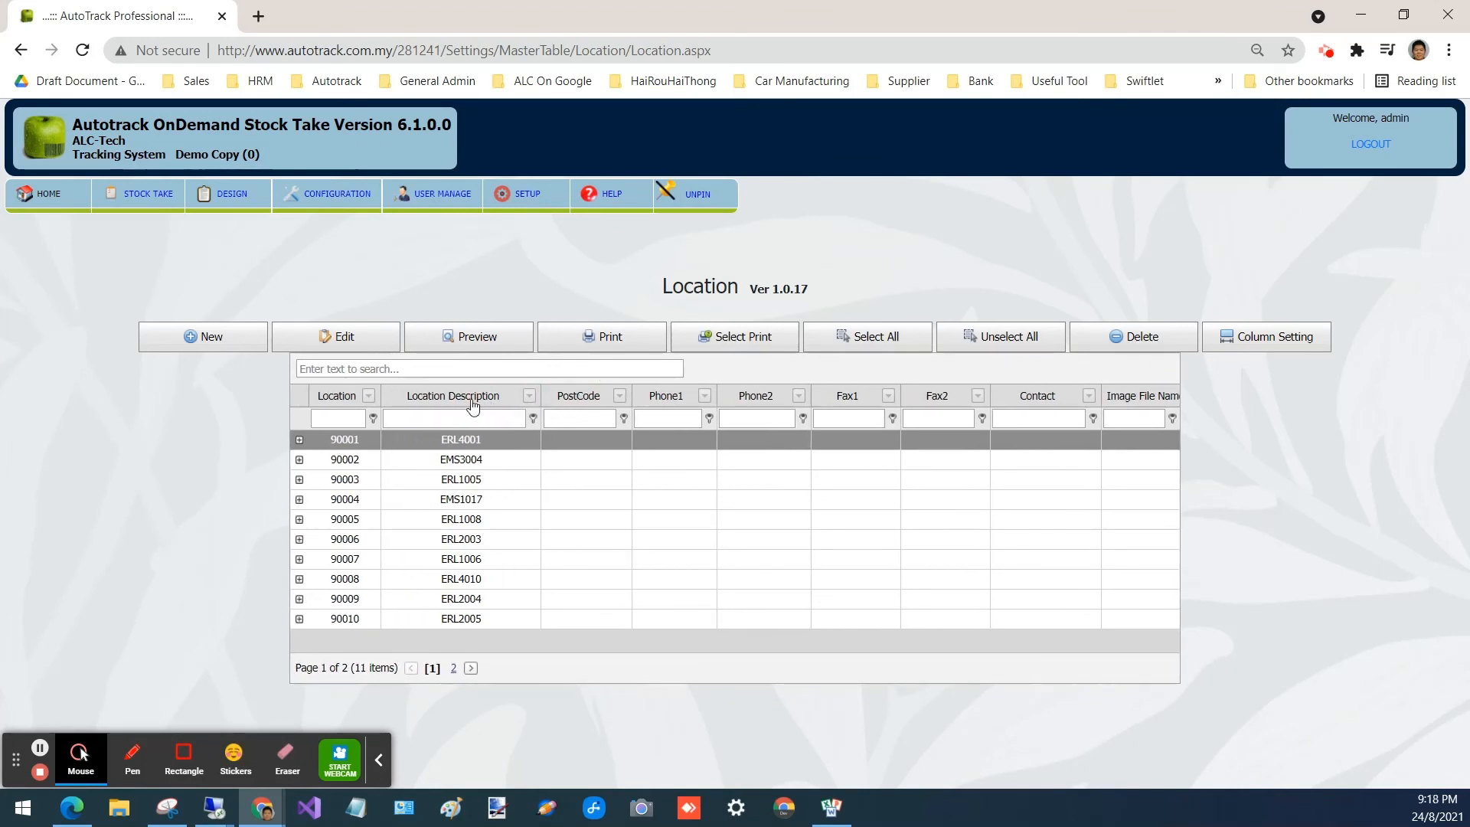
- Add the Location Description2 column right after Location Description in the list and widen it to show more of the text
{"action": "left_click", "coordinate": [1265, 337]}
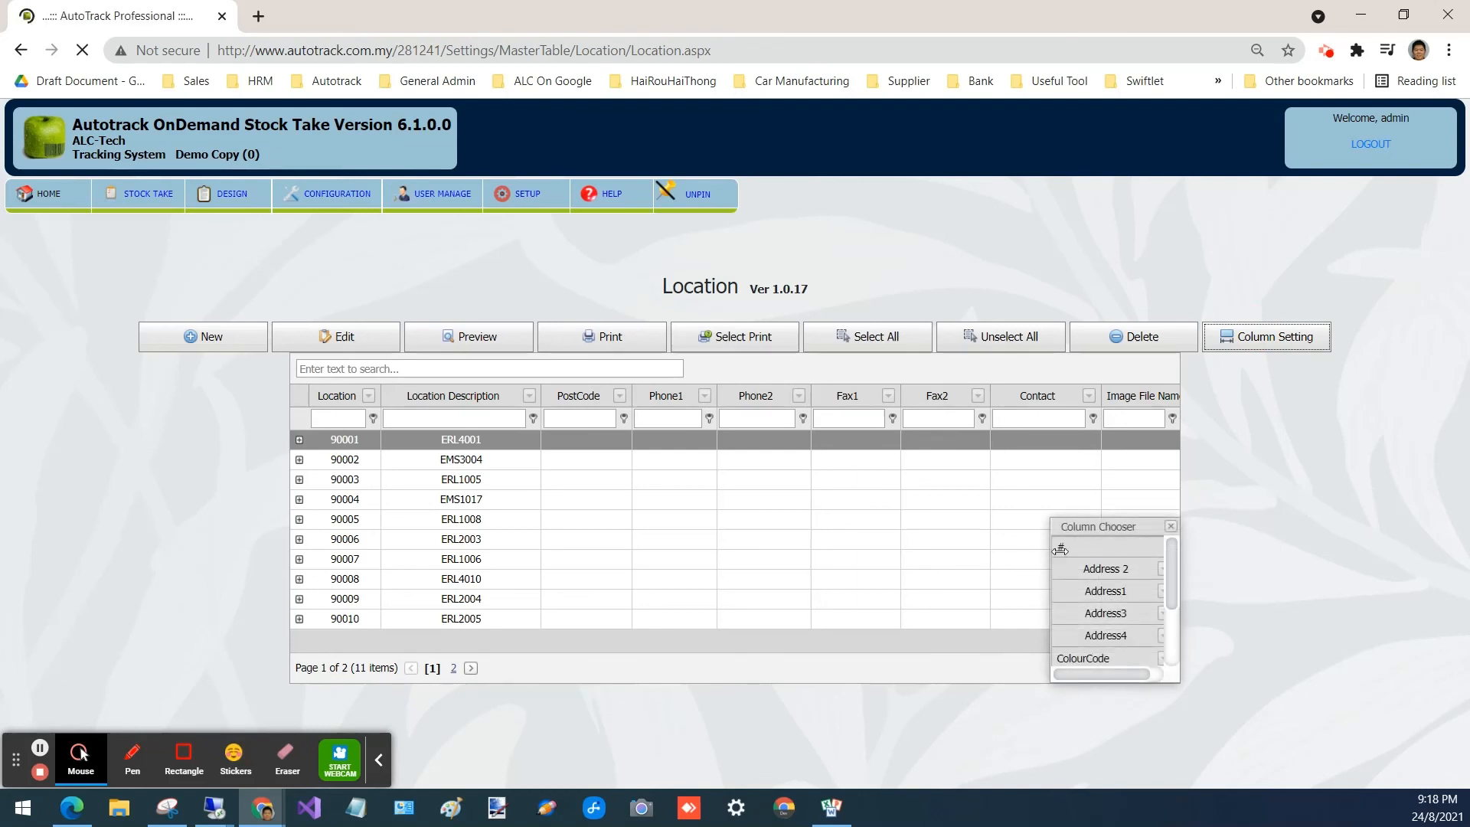
{"action": "left_click_drag", "start_coordinate": [1174, 585], "coordinate": [531, 395]}
{"action": "left_click", "coordinate": [1170, 527]}
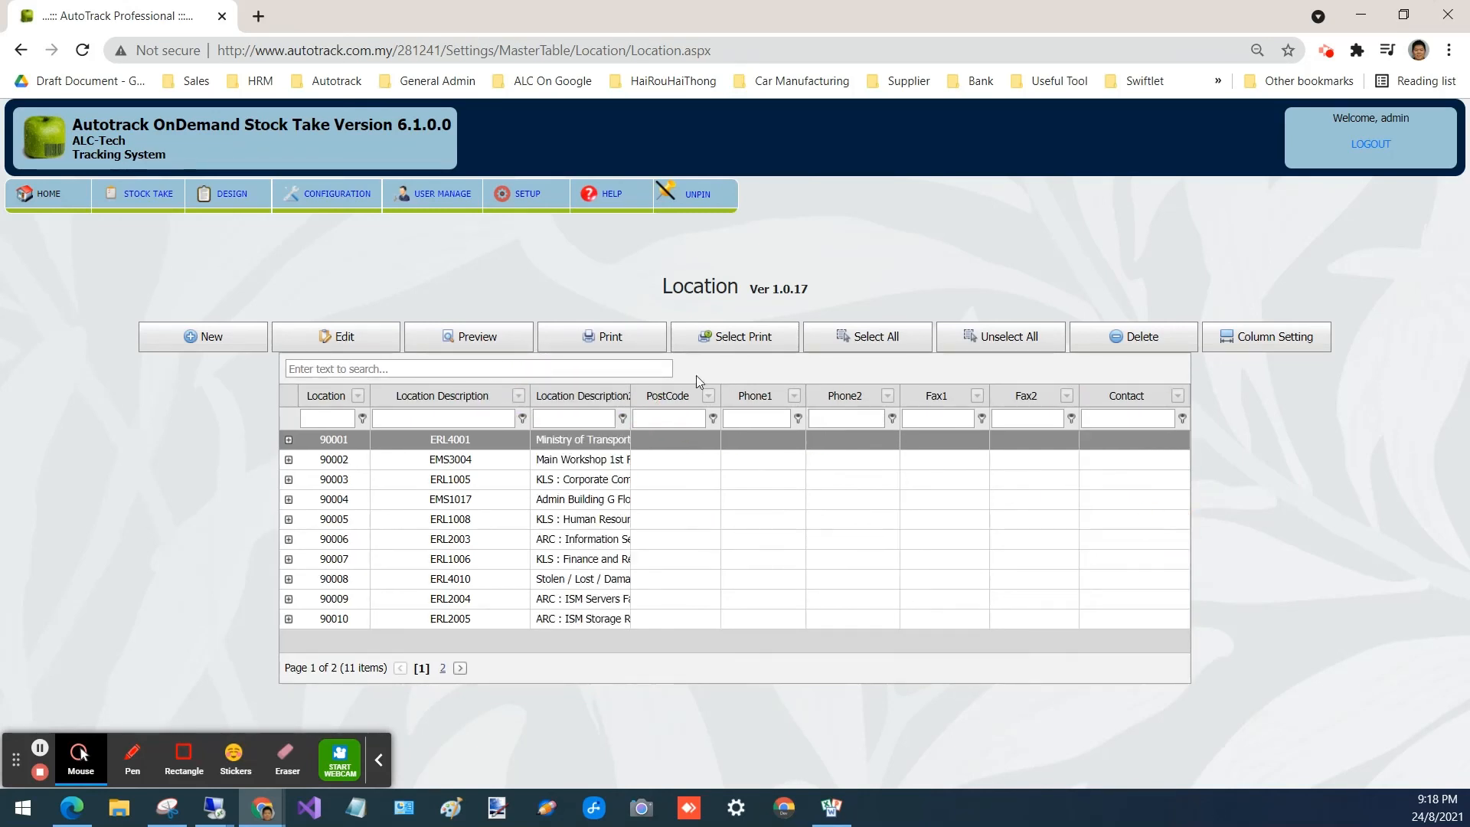
{"action": "left_click_drag", "start_coordinate": [631, 400], "coordinate": [703, 414]}
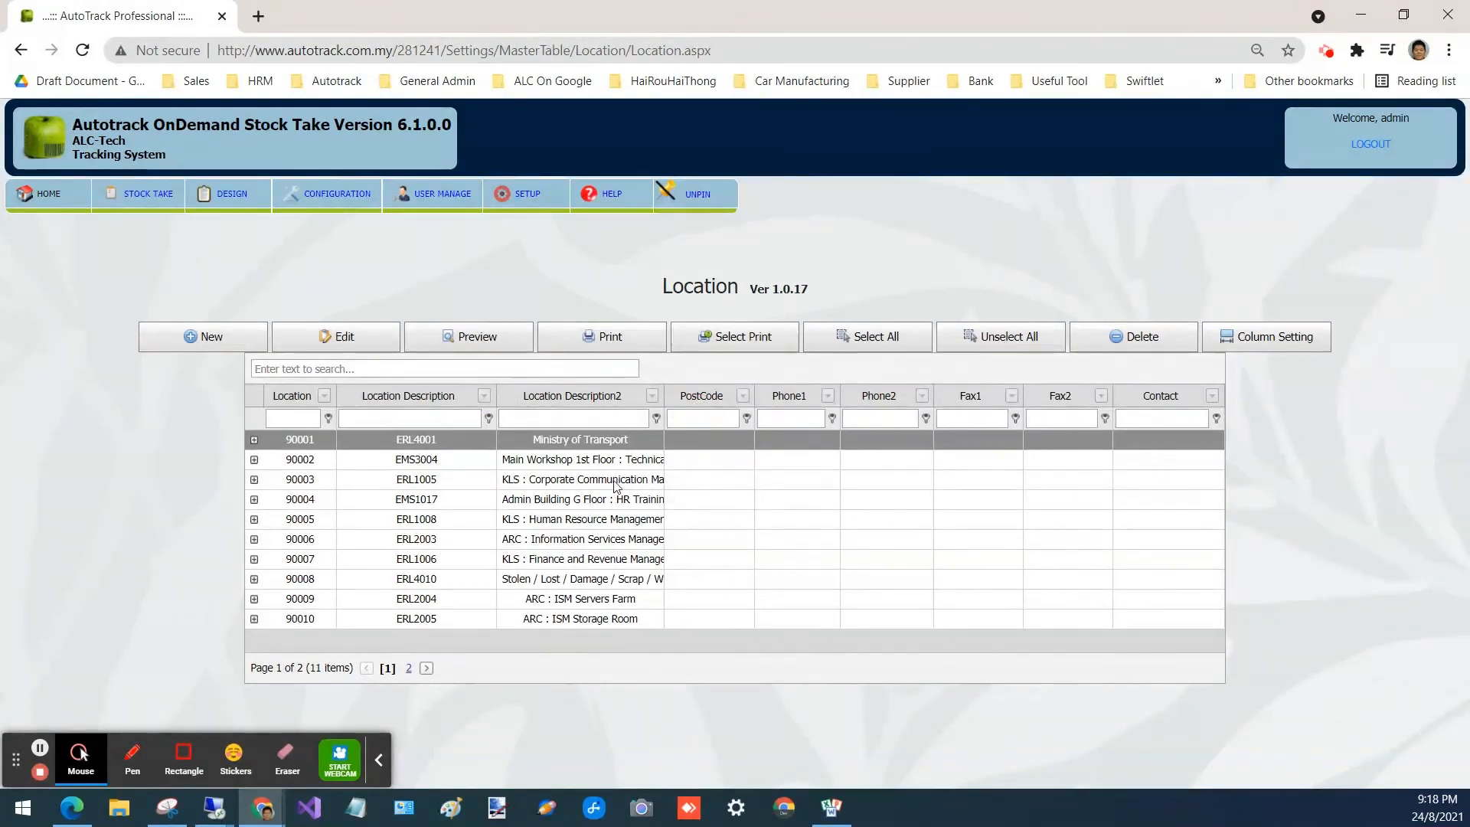